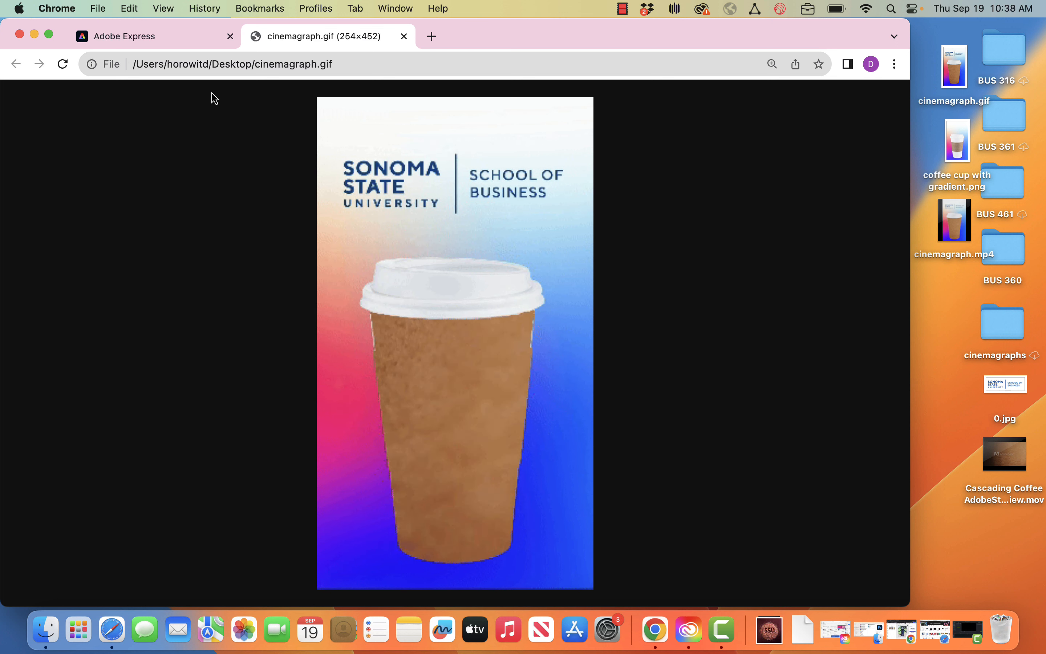
- Switch to Adobe Express and create a new 1,080 x 1,920 px TikTok video project from the social media formats
mouse_move(1017, 454)
left_click(146, 40)
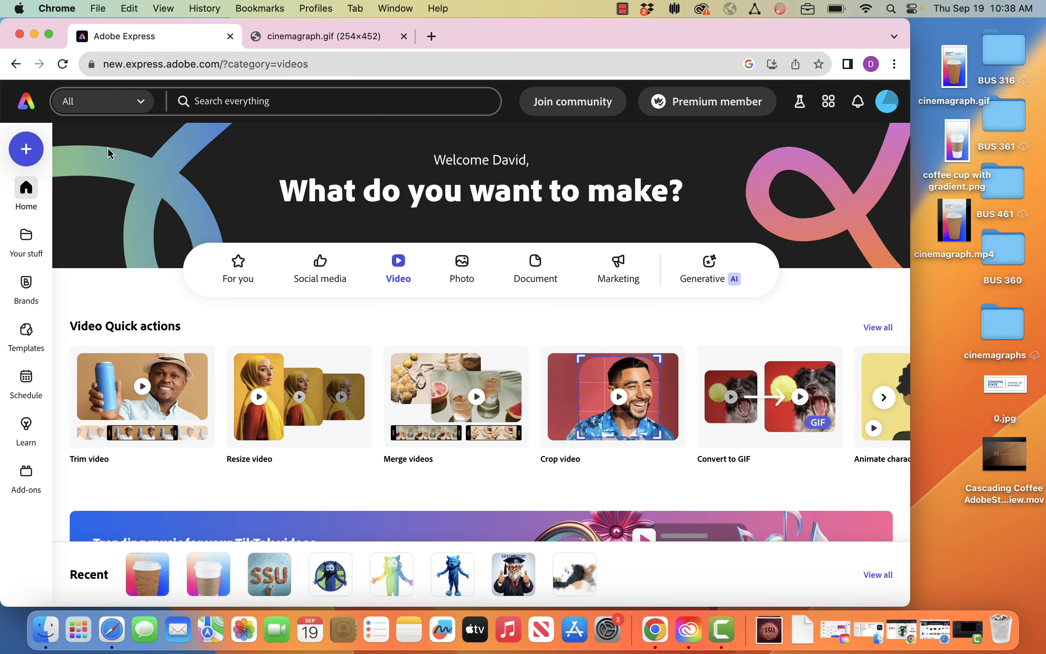
left_click(331, 269)
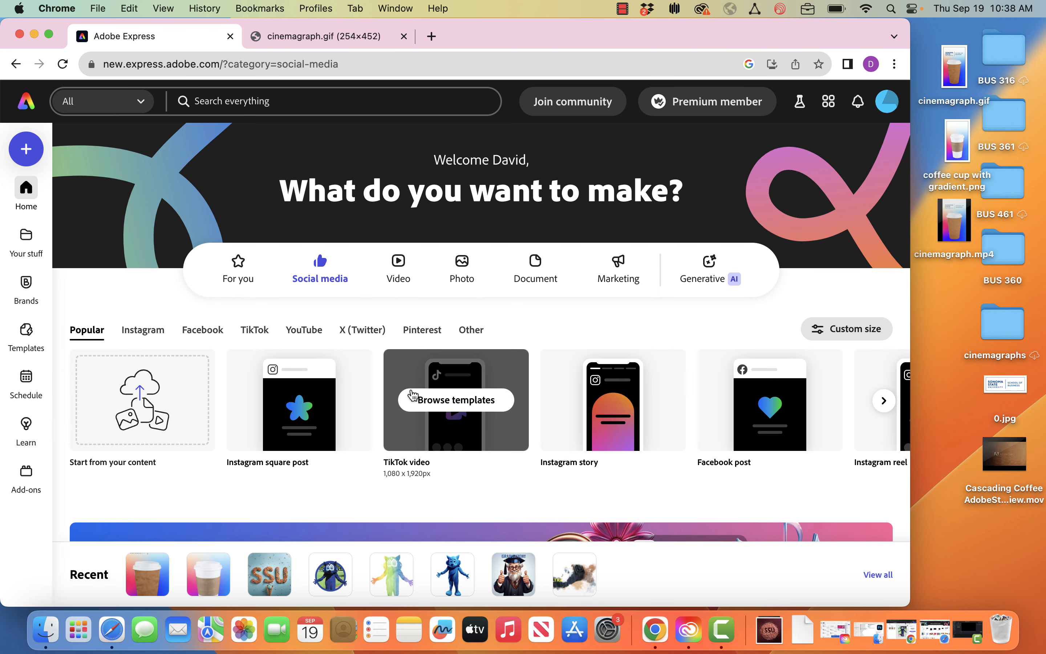
left_click(419, 382)
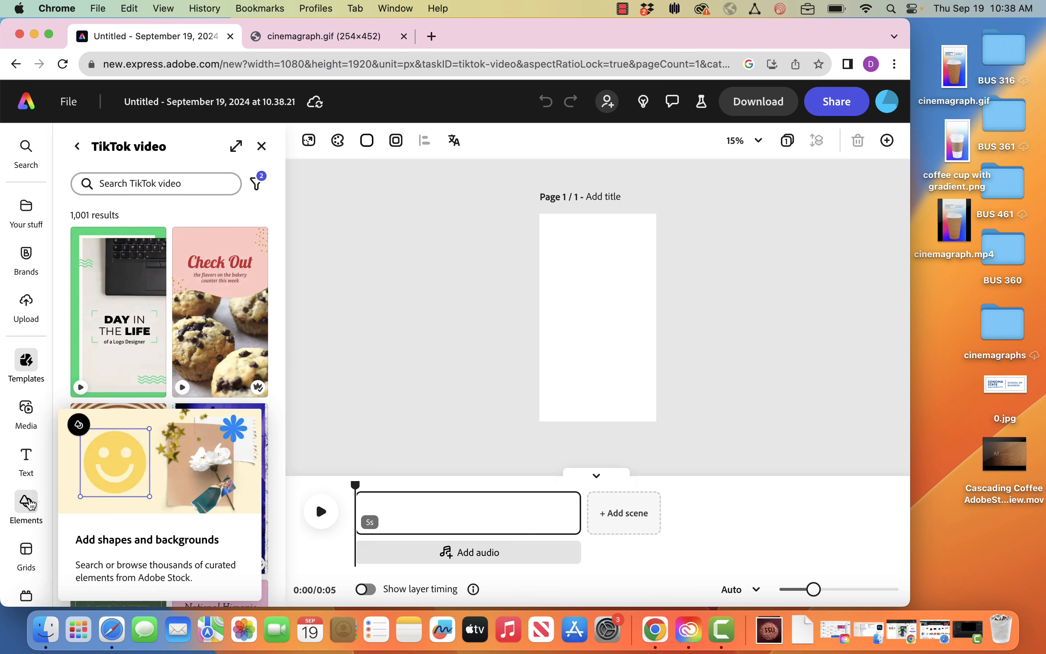
- Search the design assets in the elements library for "coffee cup"
left_click(26, 504)
left_click(153, 181)
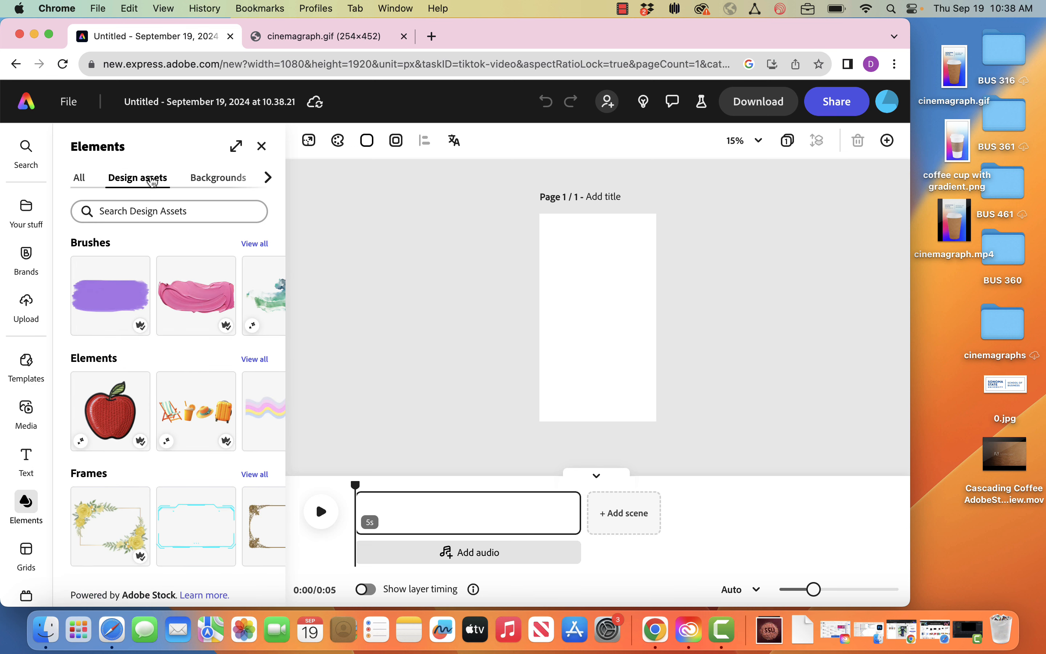
left_click(156, 218)
type("co")
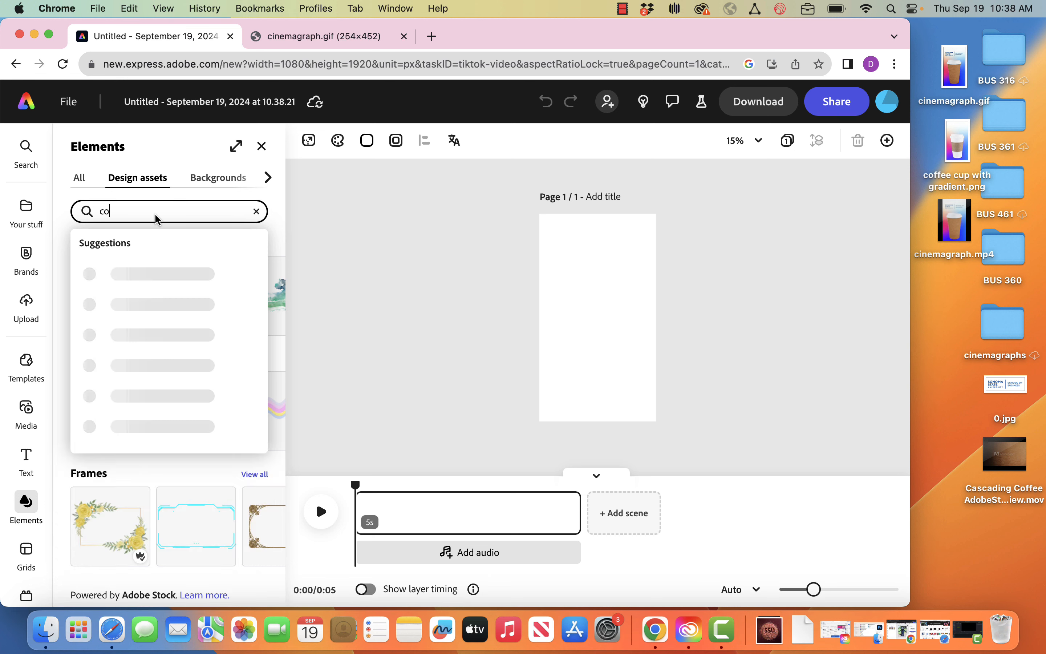
type("ffee cup")
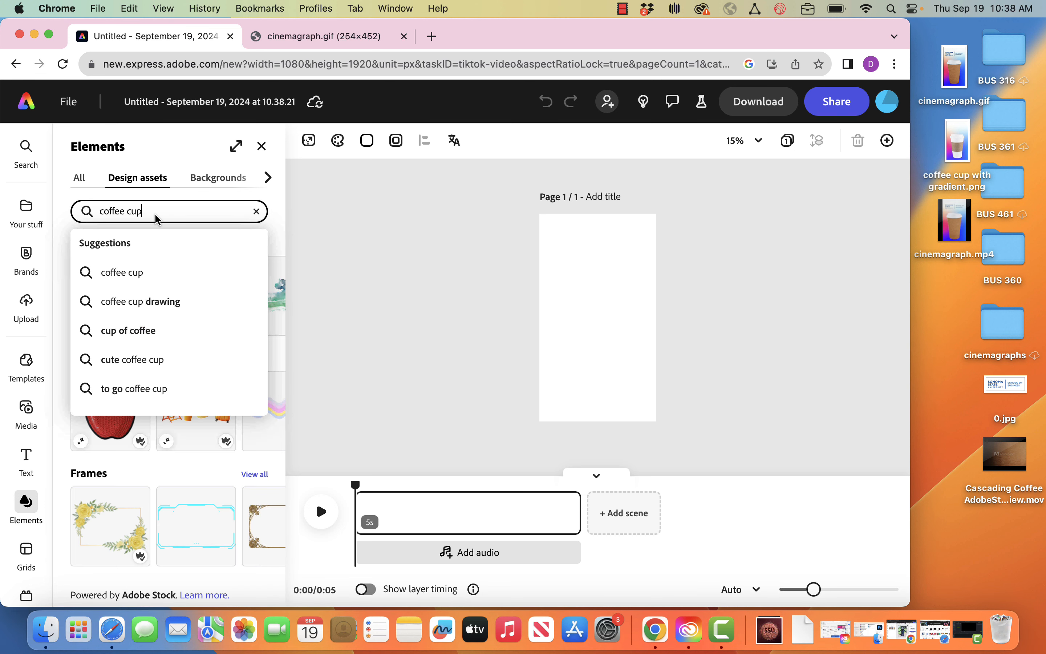
key("Return")
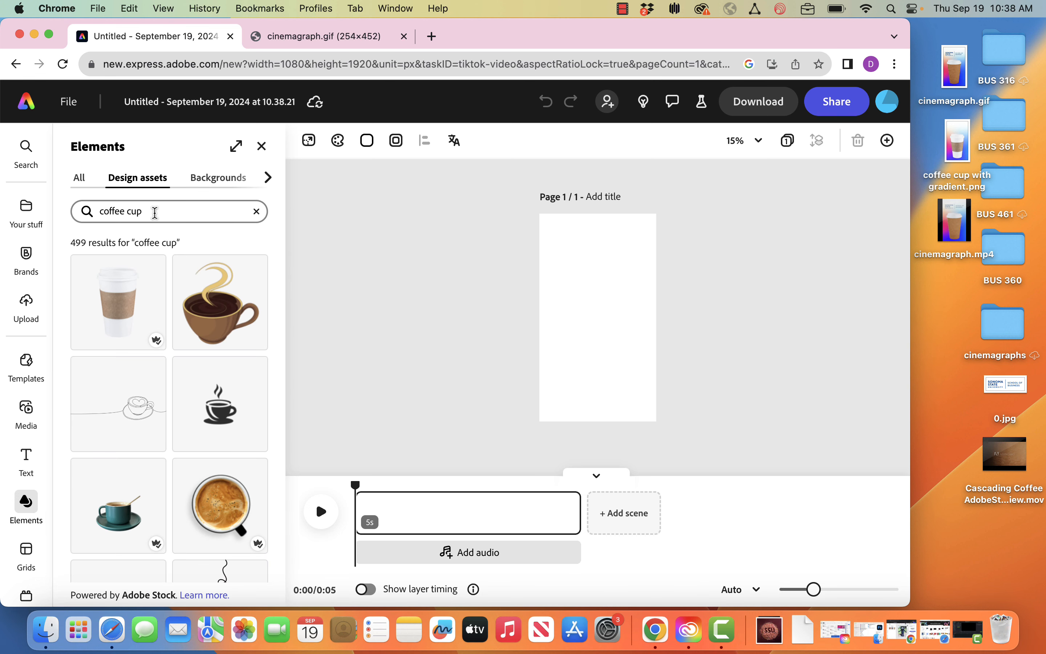
- Place the to-go coffee cup with the brown sleeve on the page, enlarging and centring it in the lower part
left_click_drag(132, 288, 657, 445)
left_click_drag(626, 367, 598, 351)
left_click_drag(651, 423, 675, 458)
left_click_drag(629, 387, 617, 359)
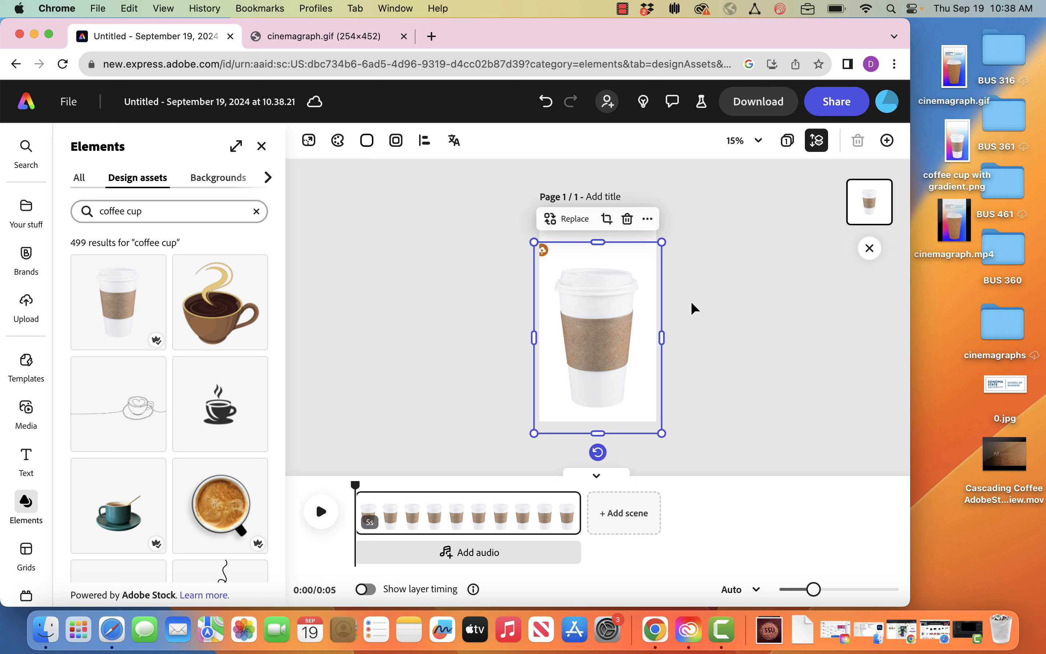
left_click(705, 304)
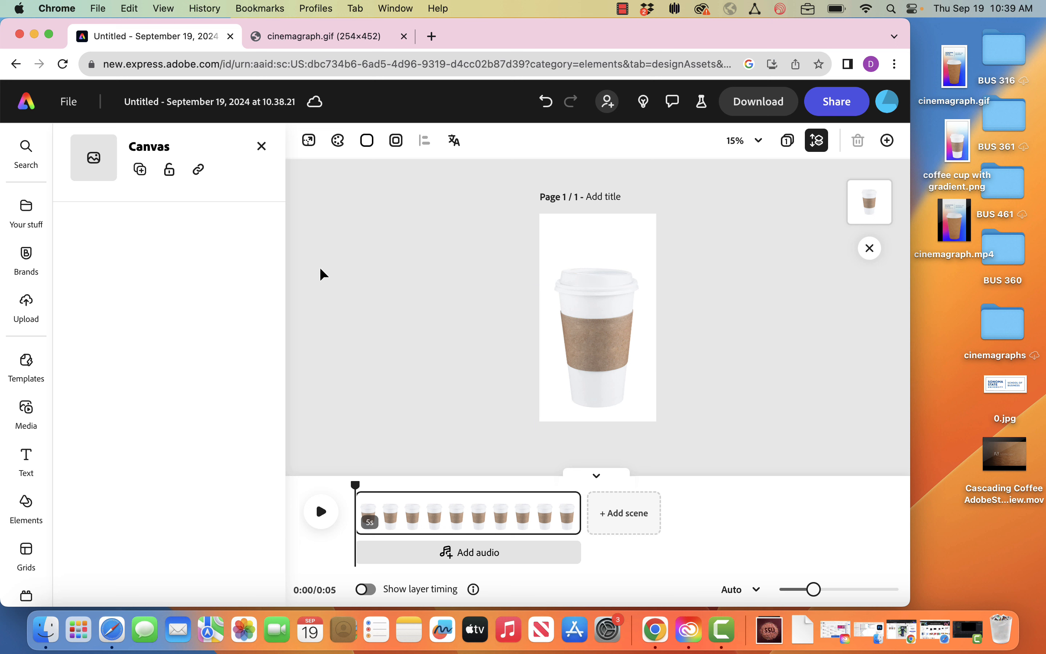
- Darken the coffee cup image by slightly lowering its brightness and highlights
left_click(605, 306)
scroll(113, 450, "down", 5)
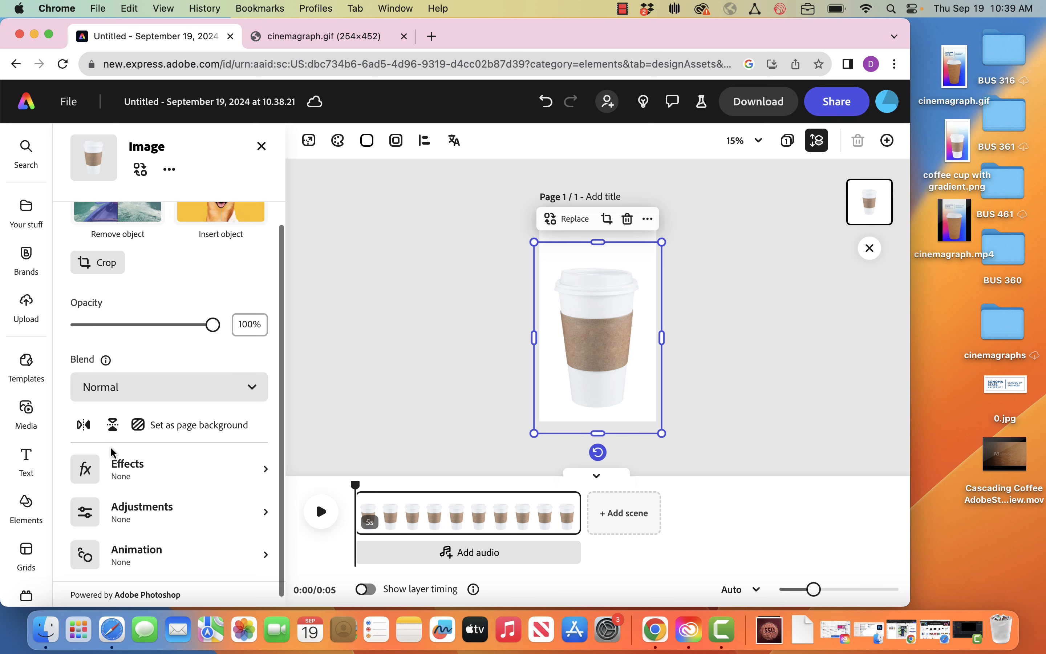
left_click(127, 506)
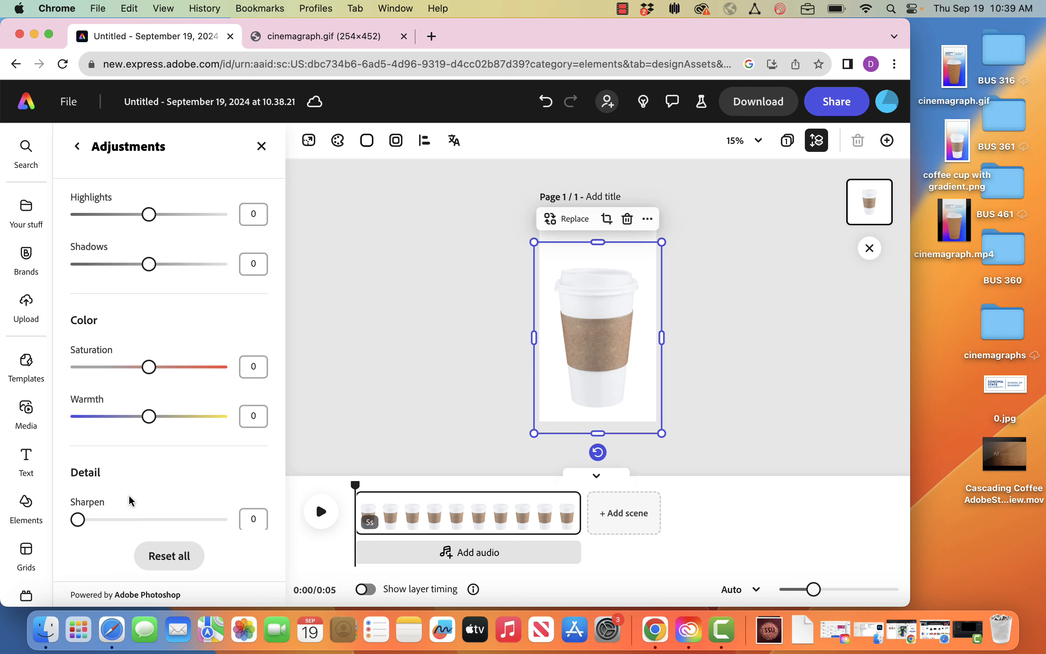
scroll(149, 226, "up", 3)
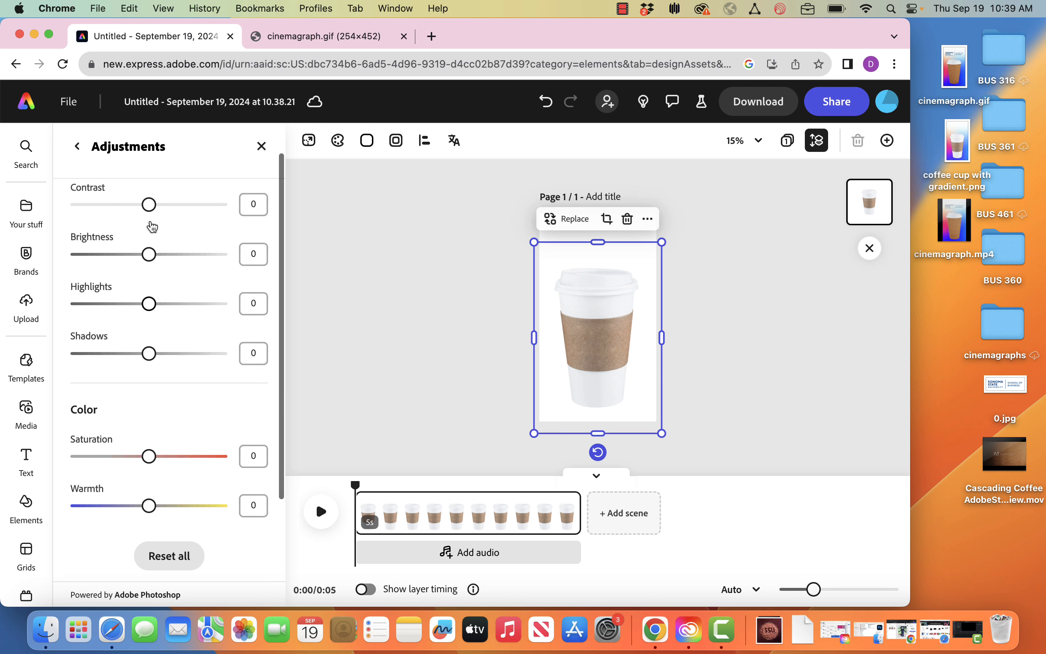
left_click_drag(147, 260, 123, 268)
left_click_drag(148, 309, 131, 314)
left_click(365, 279)
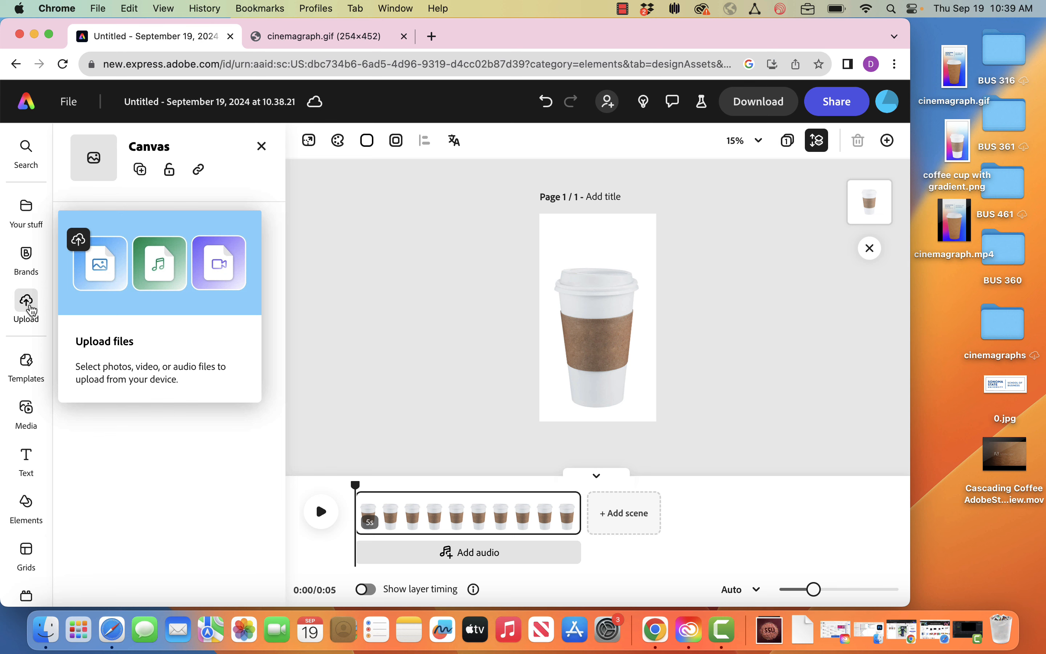
- Open the photo collection in the media library for searching
left_click(27, 408)
left_click(132, 282)
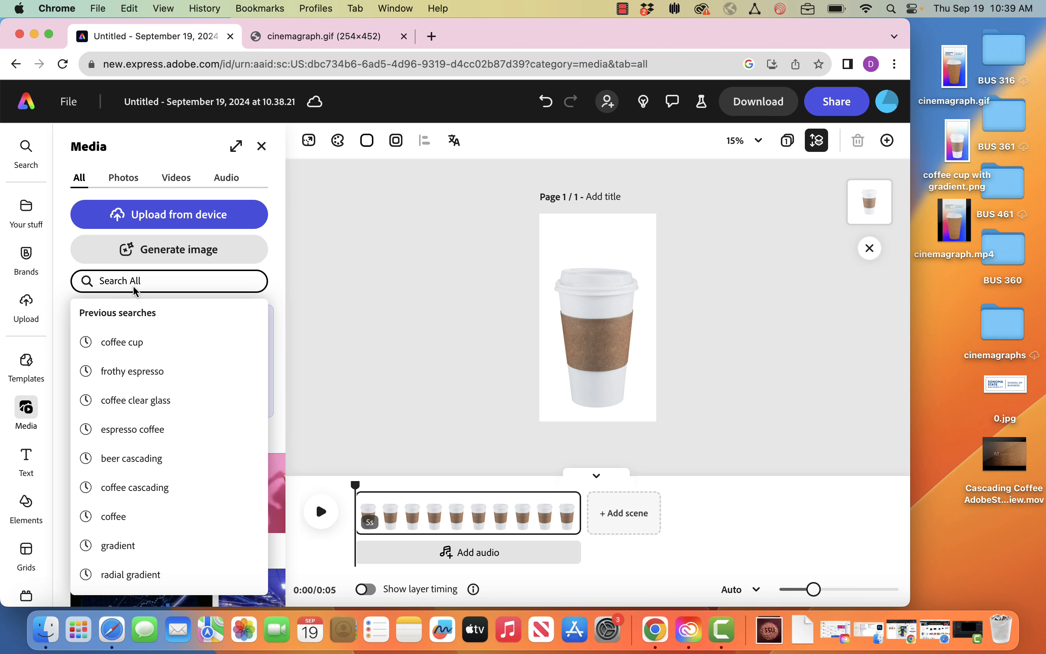
left_click(123, 180)
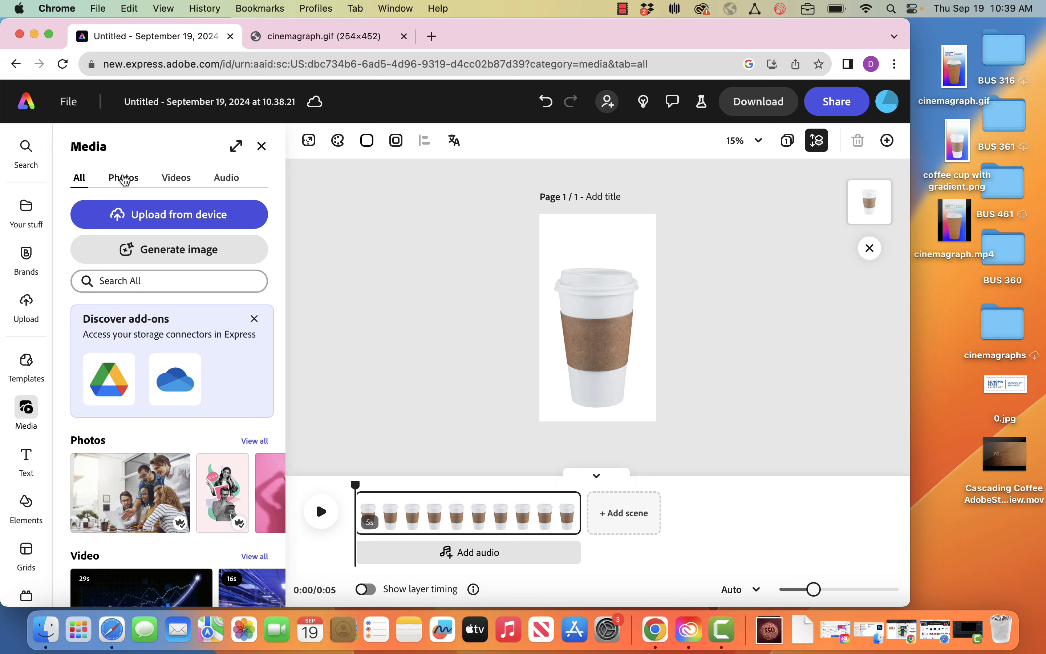
left_click(123, 179)
left_click(144, 286)
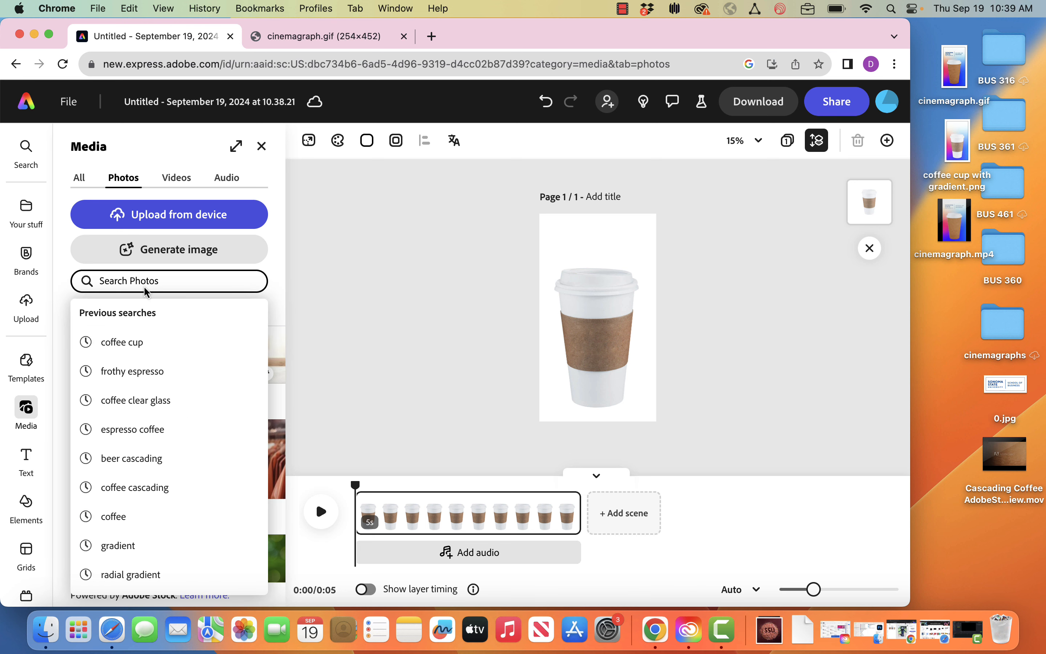
type("pattern")
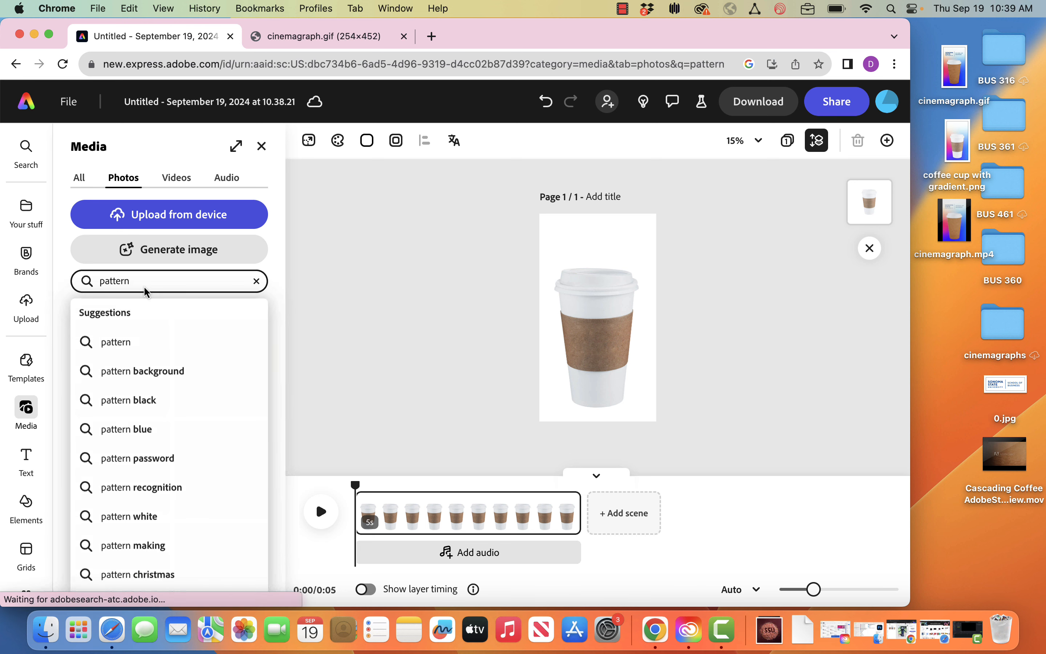
key("Return")
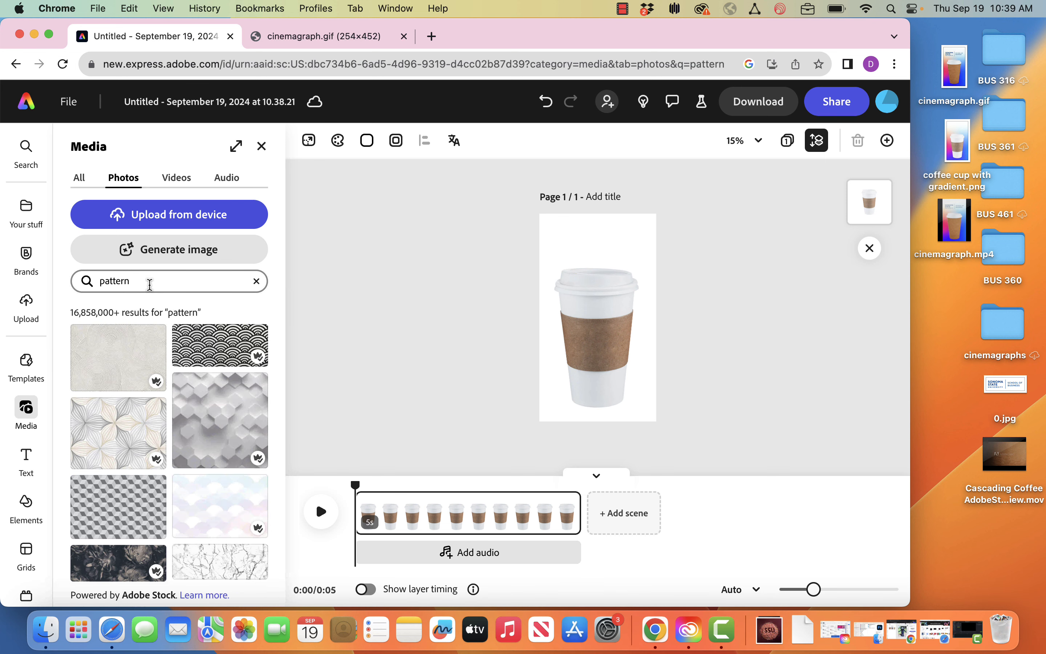
left_click(95, 288)
left_click(123, 284)
left_click(256, 281)
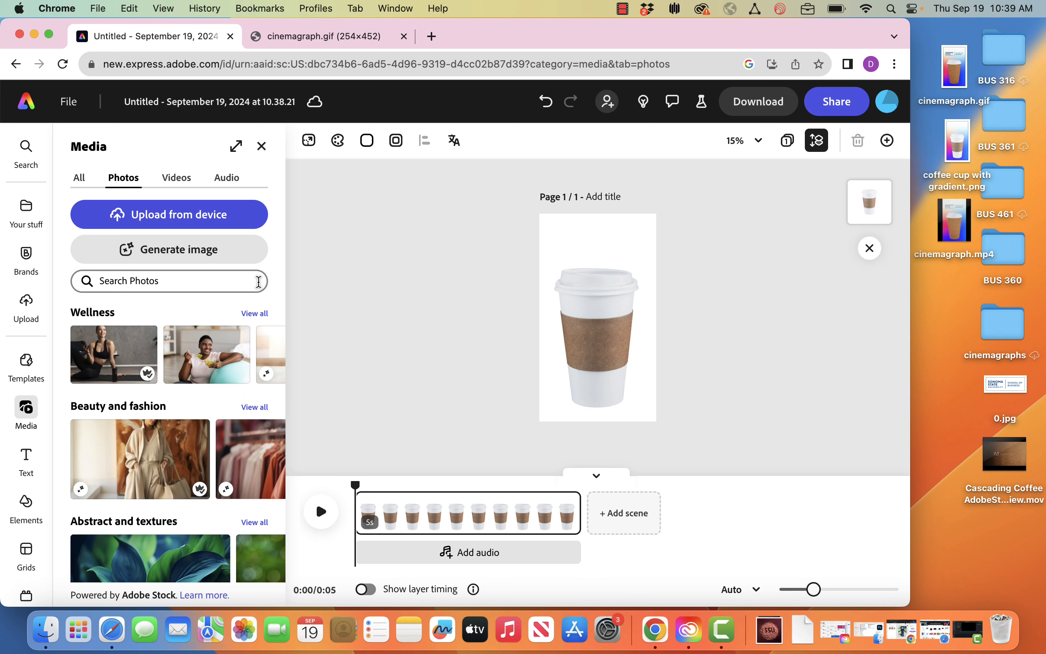
- Search the media photos for "gradient"
left_click(227, 285)
type("gradient")
key("Return")
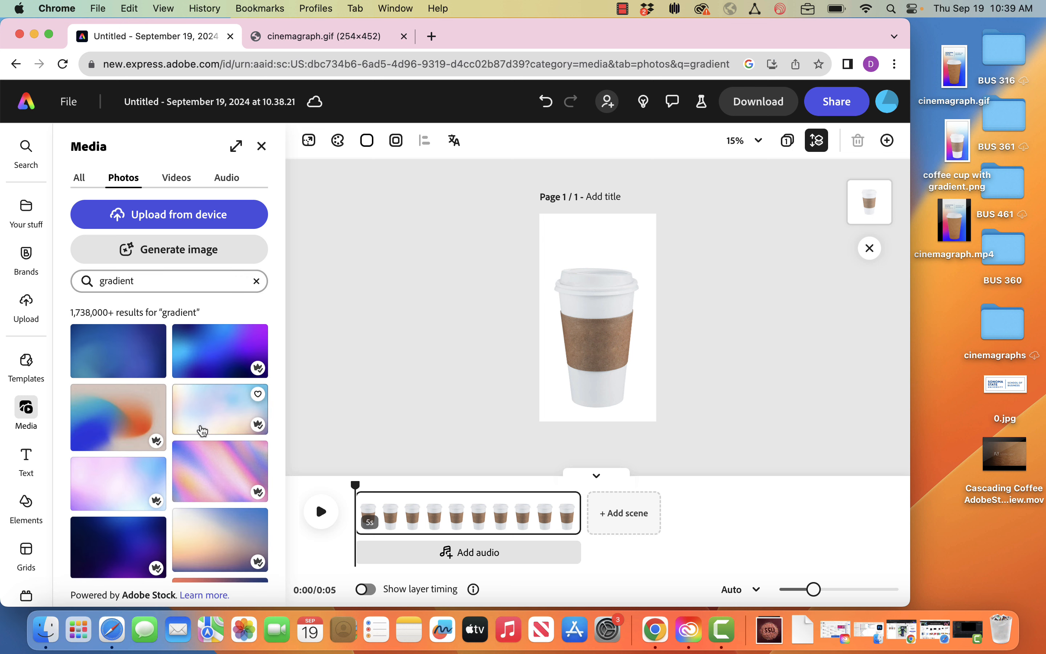
- Cover the whole page with the pale pink-and-blue gradient photo, layered behind the coffee cup
scroll(171, 422, "down", 2)
scroll(170, 421, "down", 5)
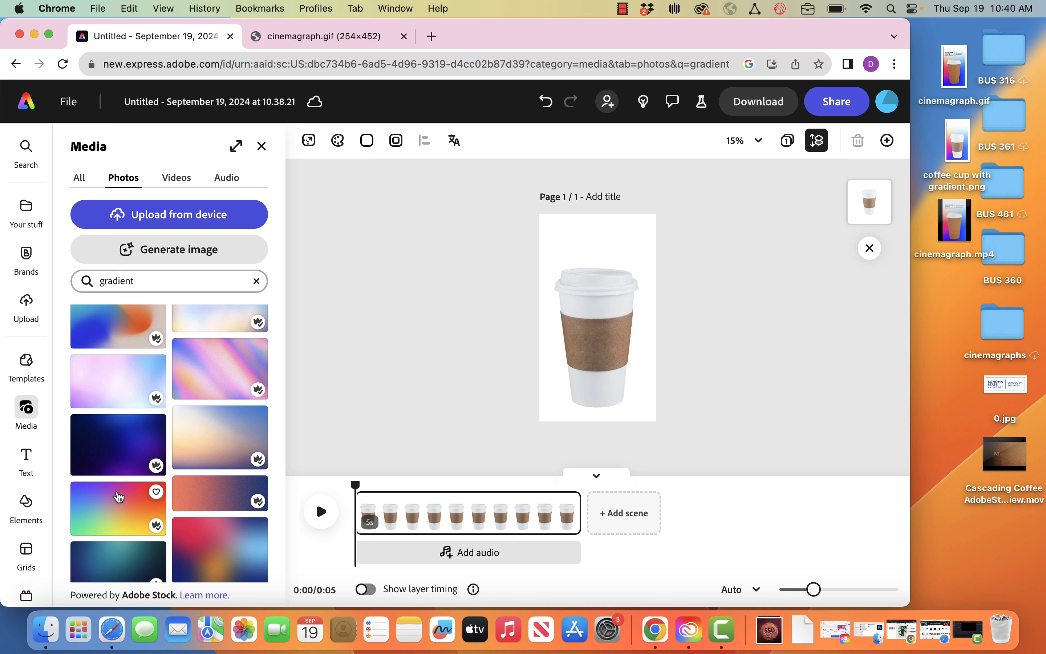
left_click_drag(108, 391, 588, 421)
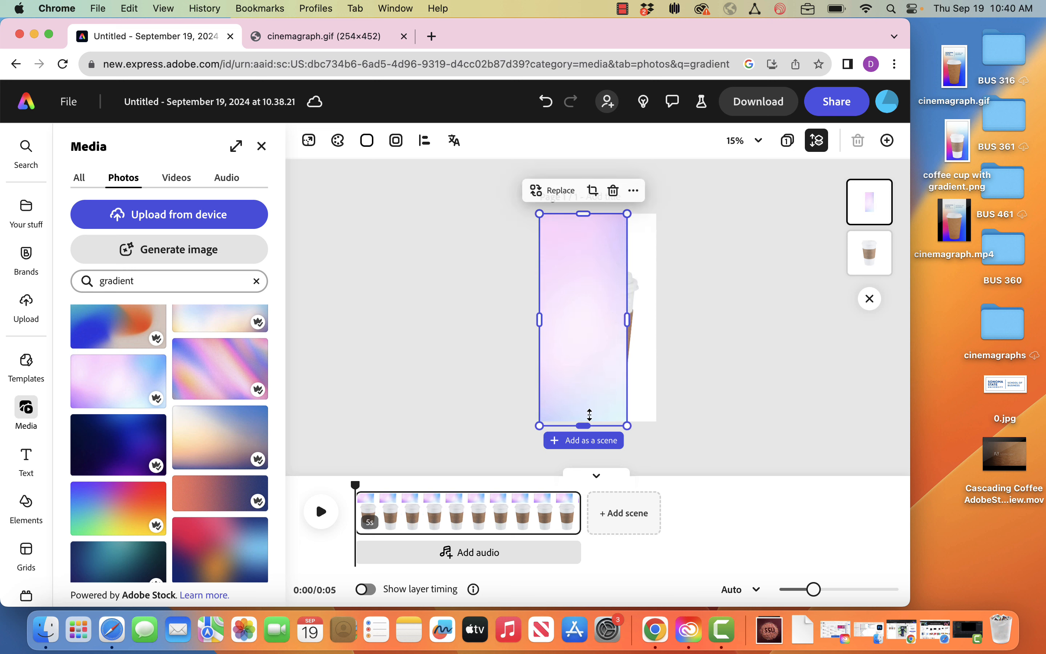
left_click_drag(627, 320, 658, 320)
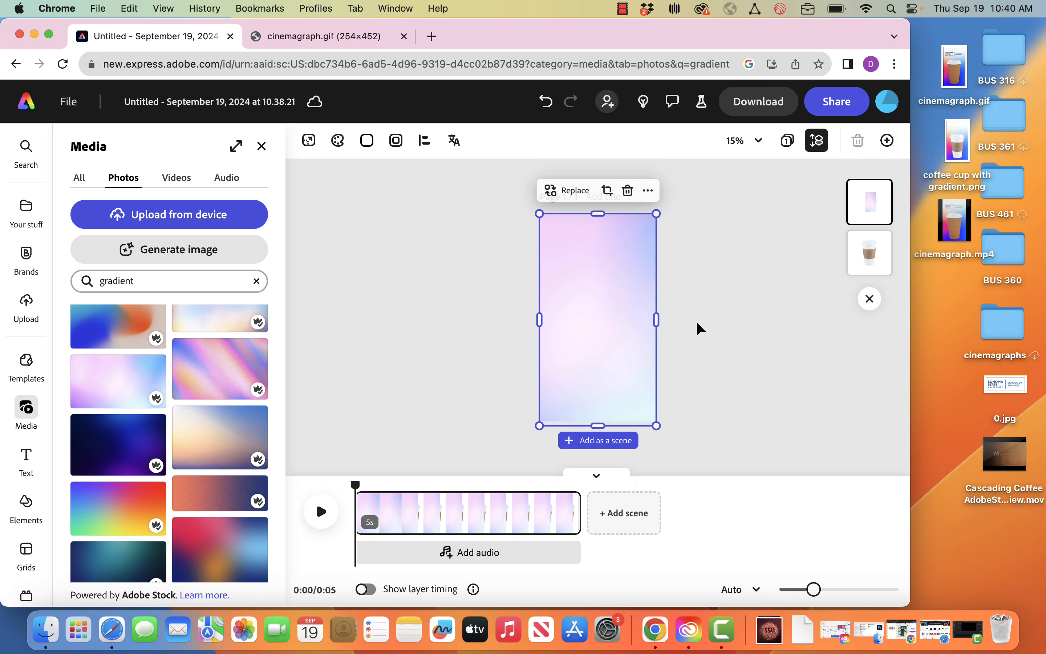
left_click_drag(866, 204, 853, 265)
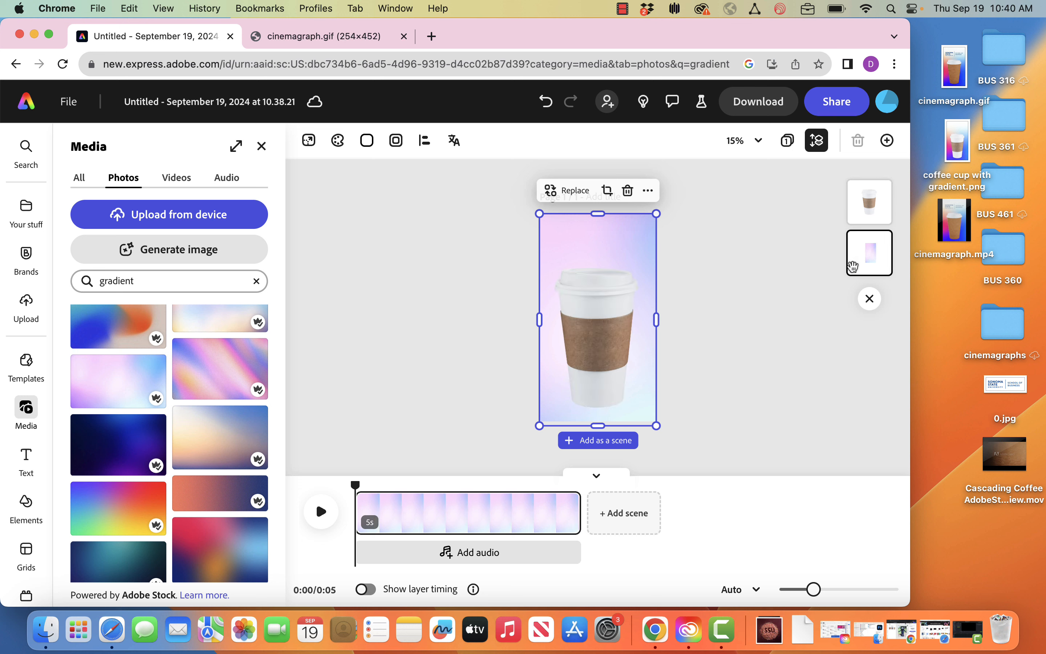
left_click(760, 290)
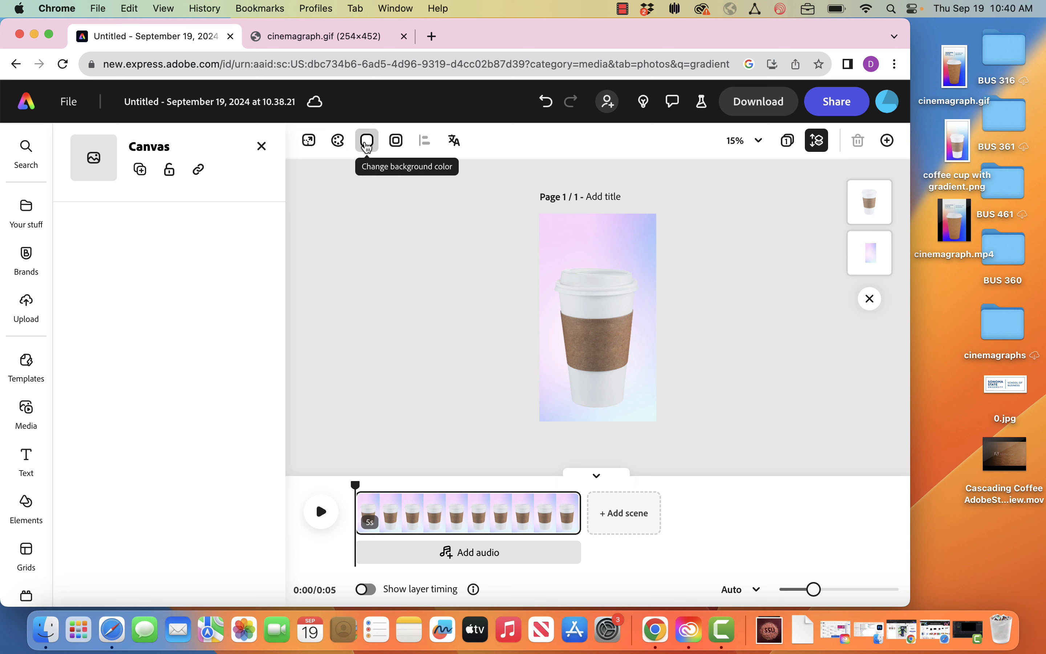
left_click(367, 147)
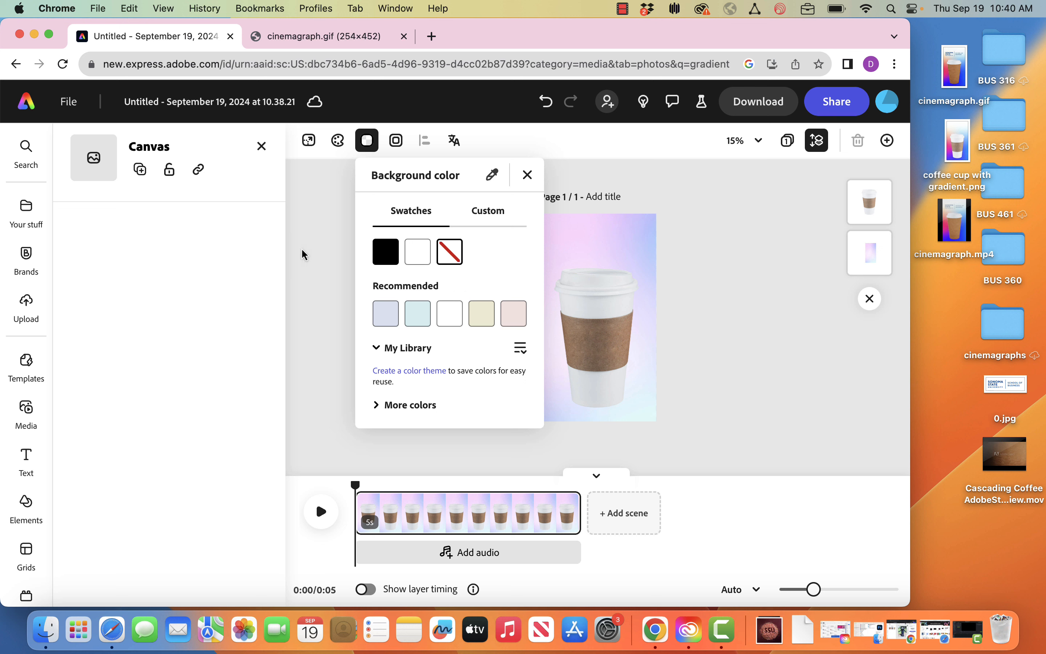
left_click(311, 256)
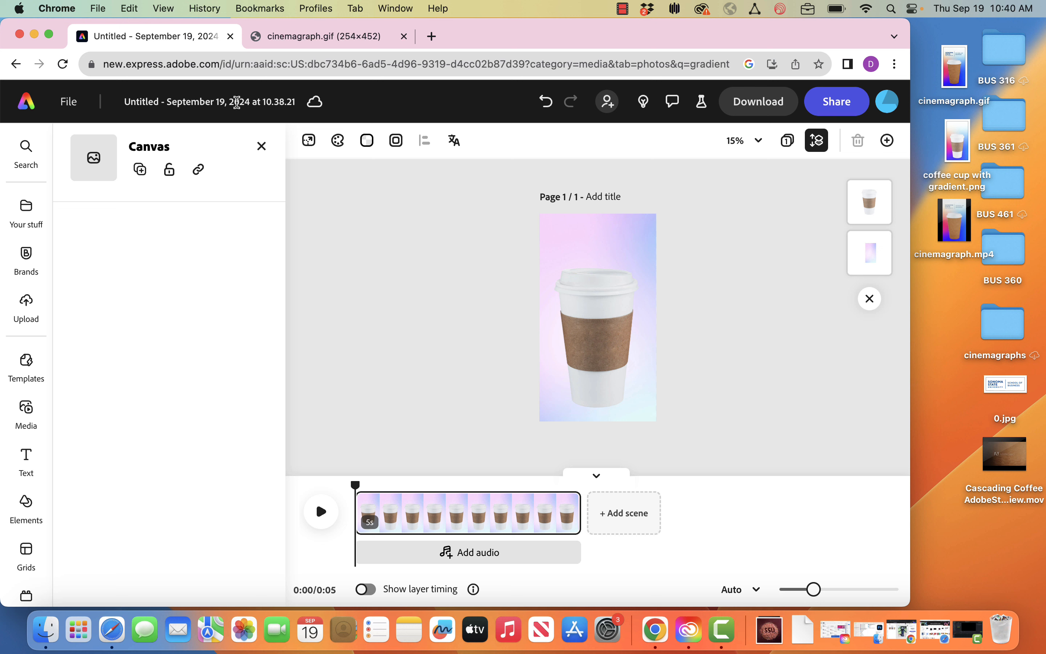
- Rename the project as "coffee cup demo"
left_click(237, 104)
type("c")
key("super+a")
type("cof")
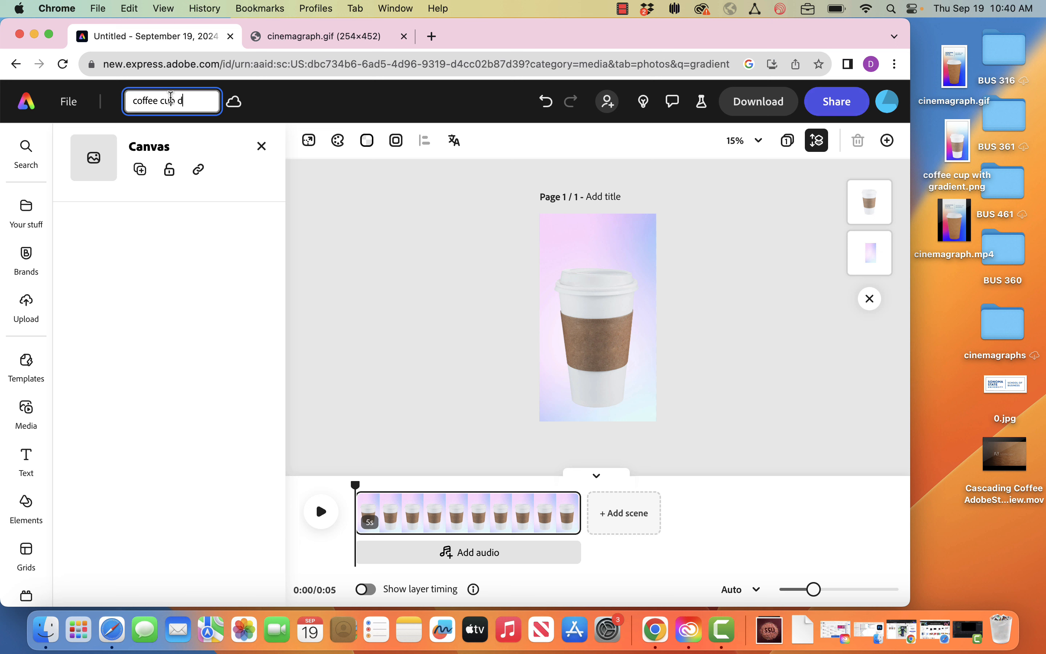
key("Return")
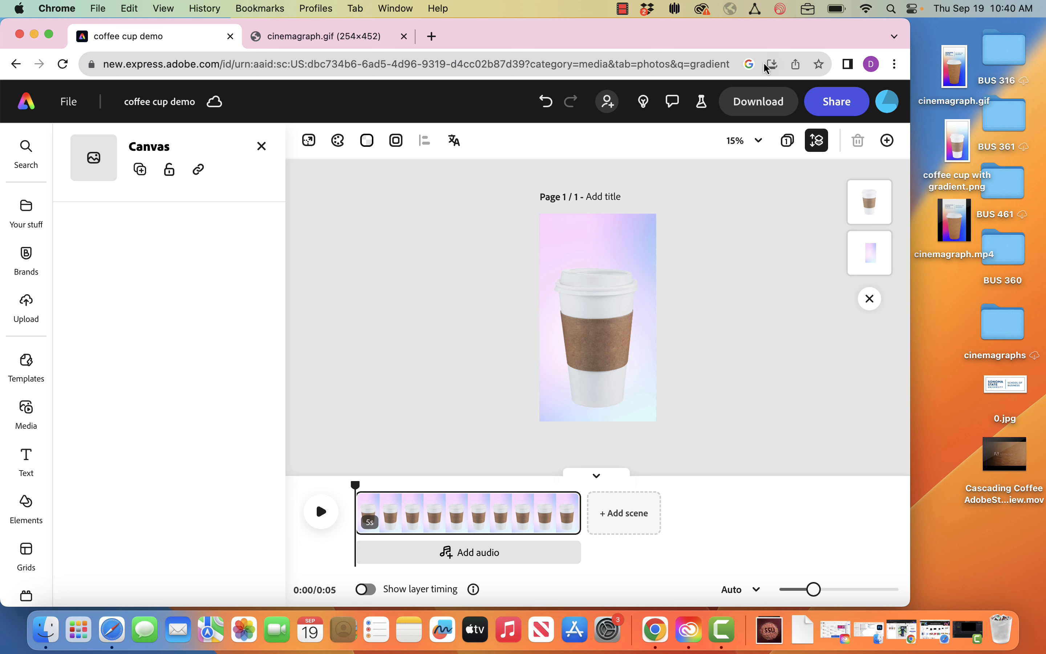
- Download the coffee cup design in JPG format
left_click(761, 102)
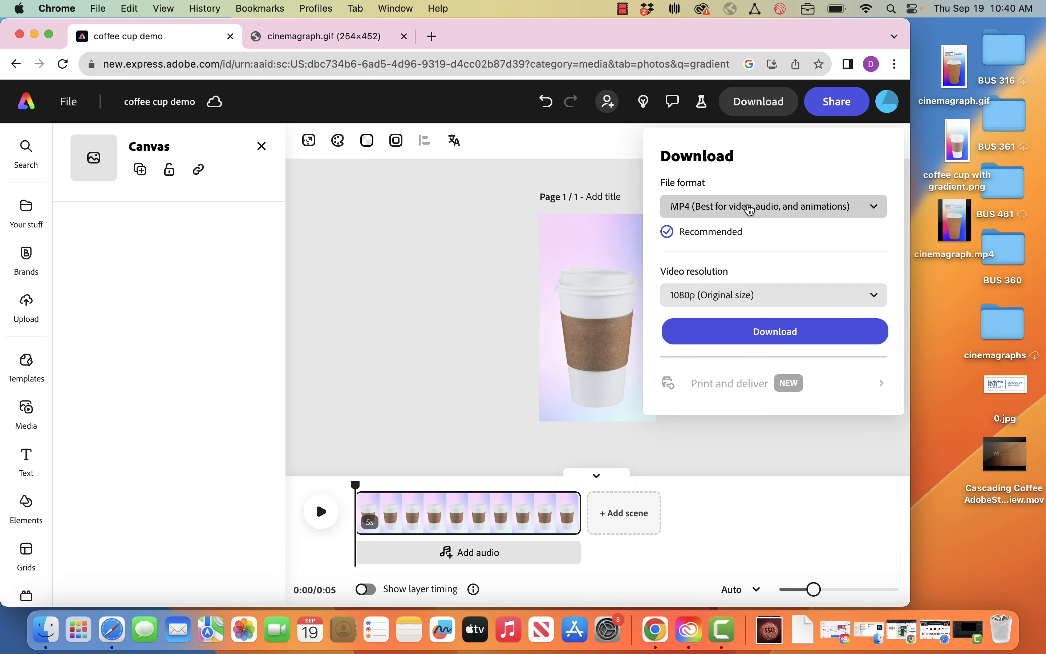
left_click(749, 206)
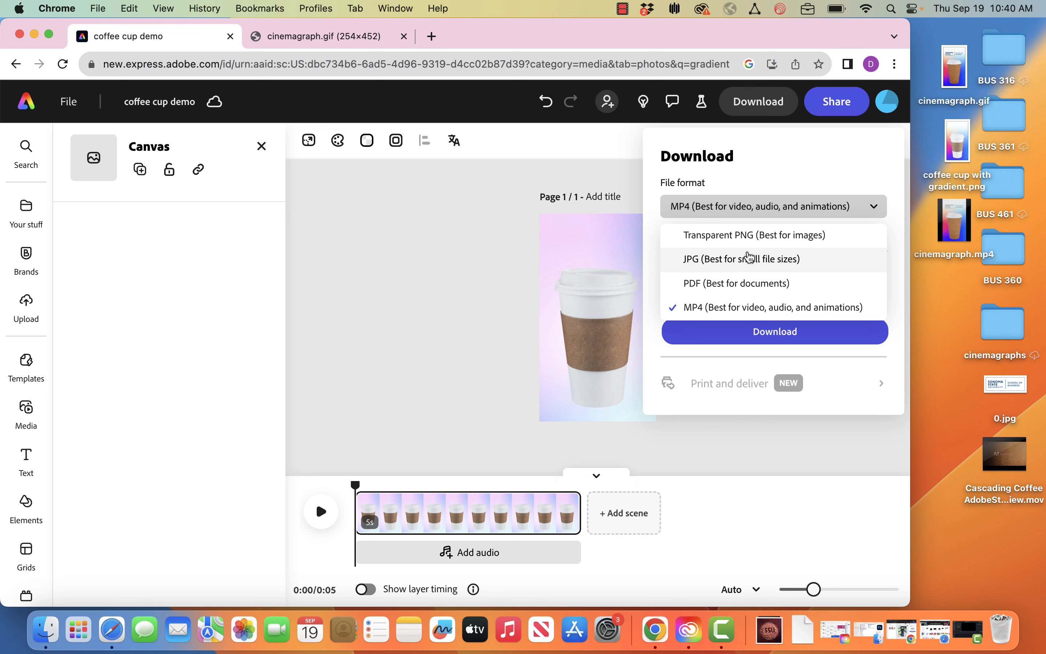
left_click(750, 259)
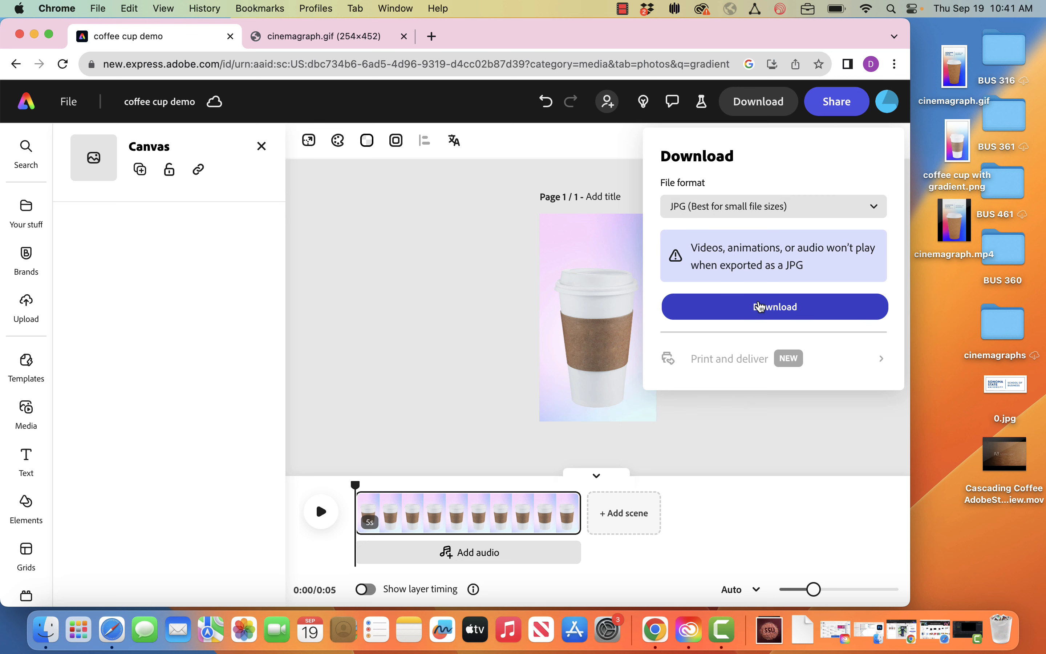
left_click(761, 307)
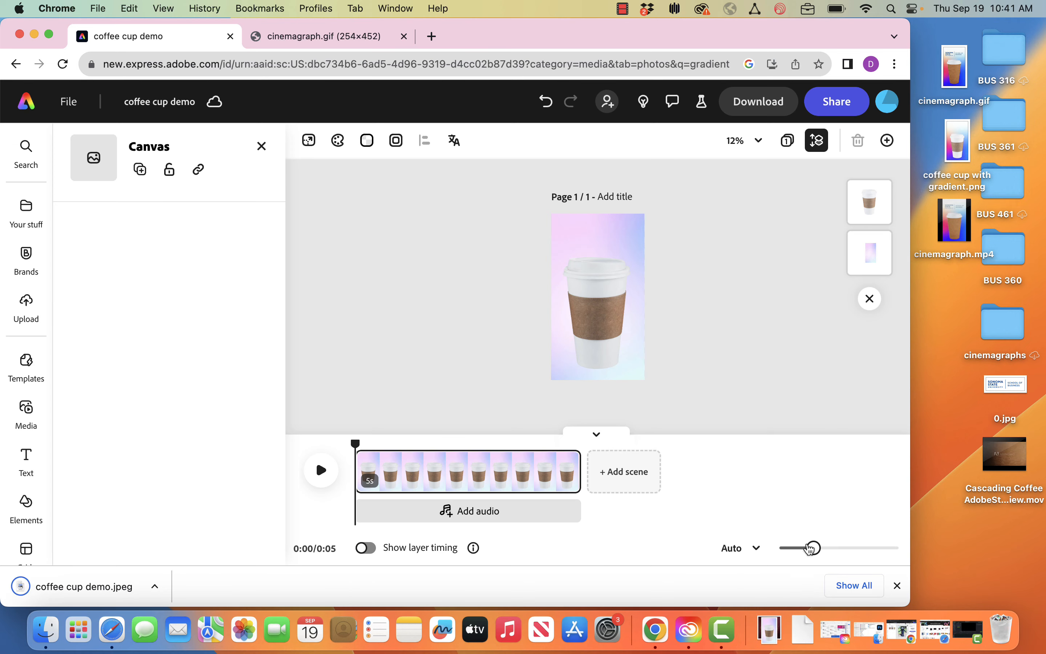
- Move the downloaded coffee cup demo.jpeg onto the desktop and return to the Adobe Express home page
left_click(785, 635)
left_click_drag(772, 572, 1003, 554)
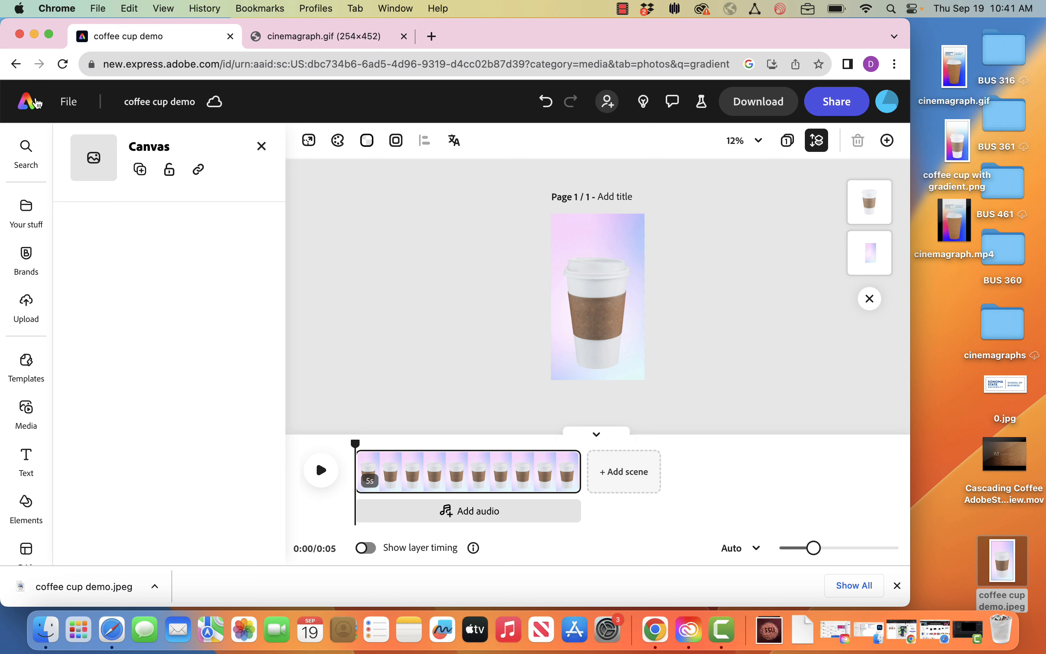
left_click(34, 103)
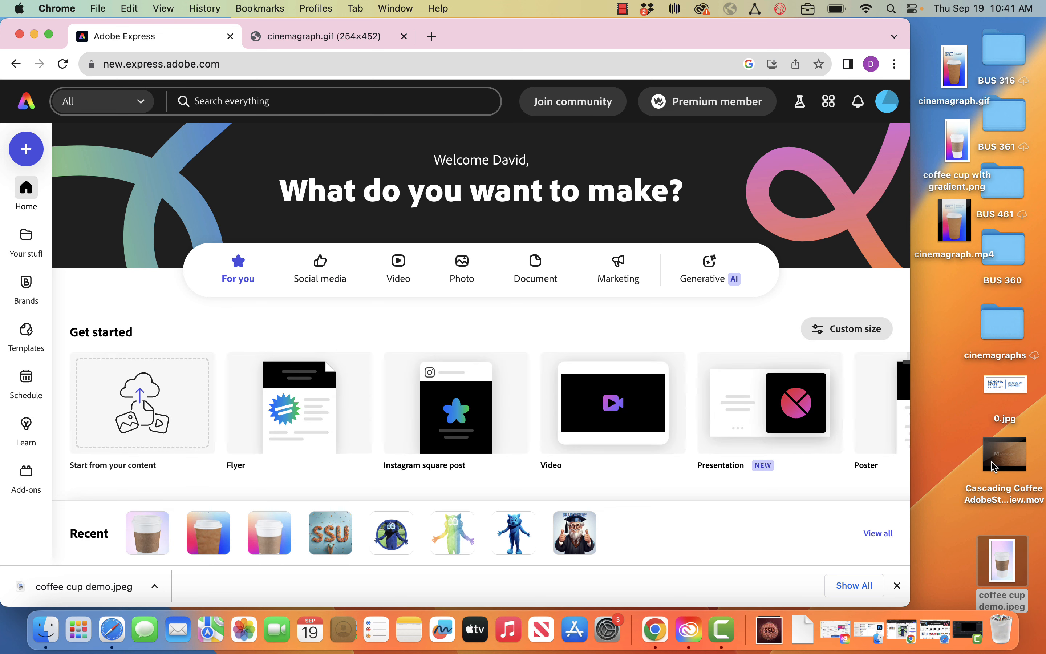
- Start a new project from the desktop's coffee cup demo.jpeg at its original aspect ratio and select the image on the page
left_click_drag(1003, 554, 586, 277)
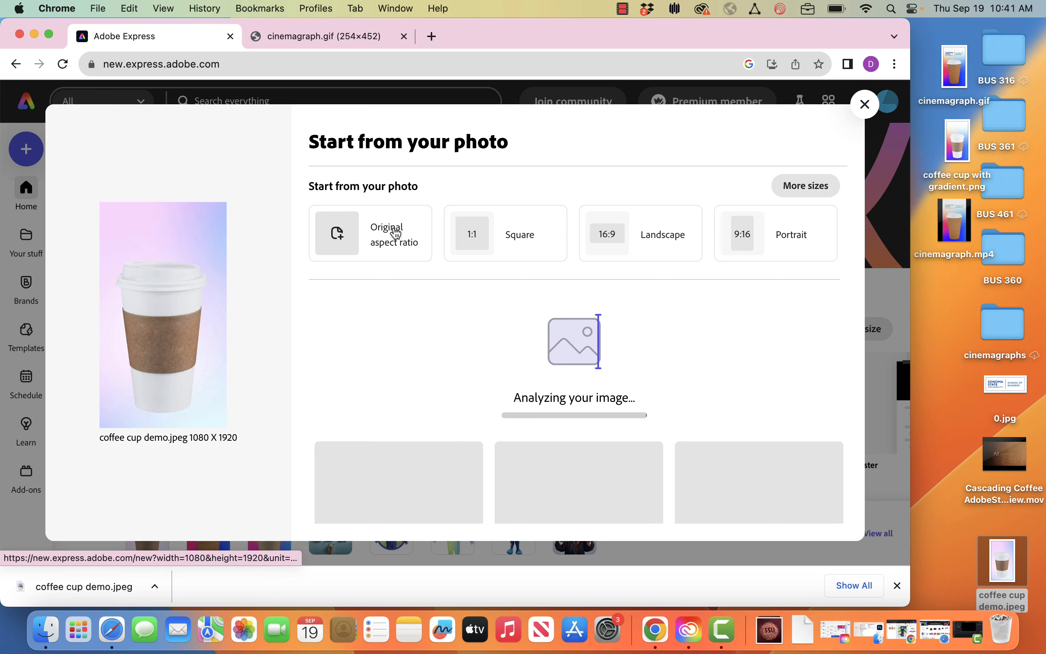
left_click(395, 233)
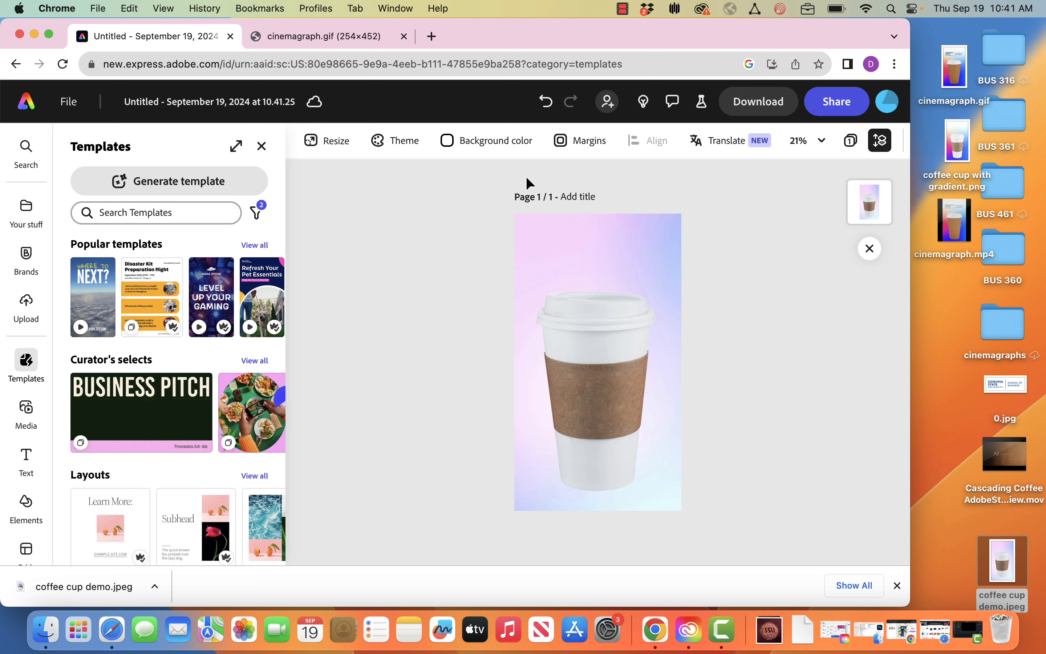
left_click(573, 278)
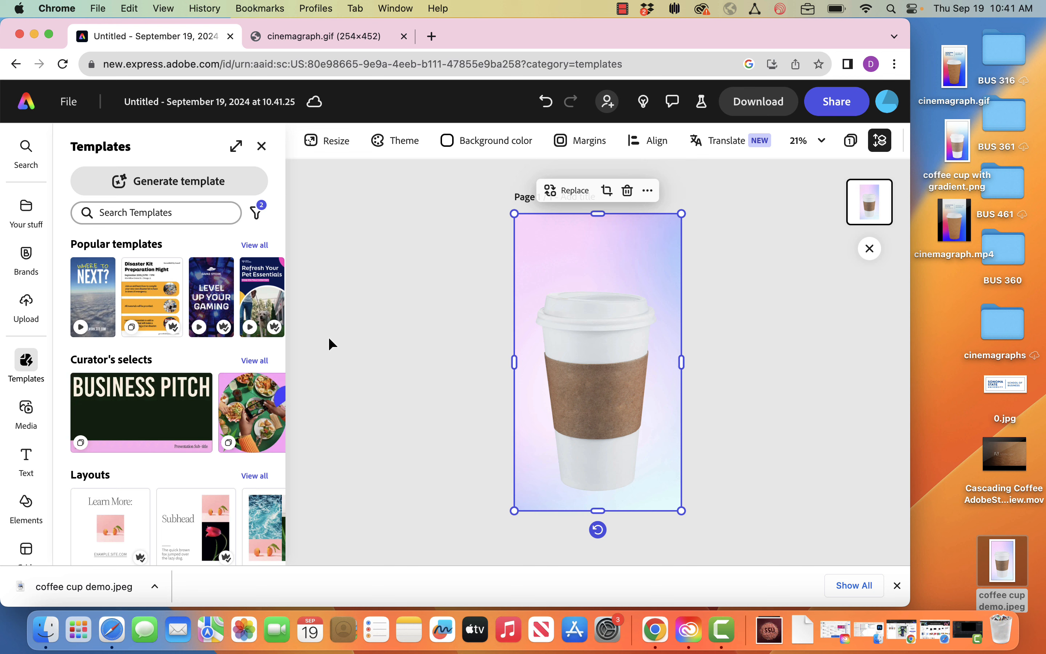
mouse_move(29, 408)
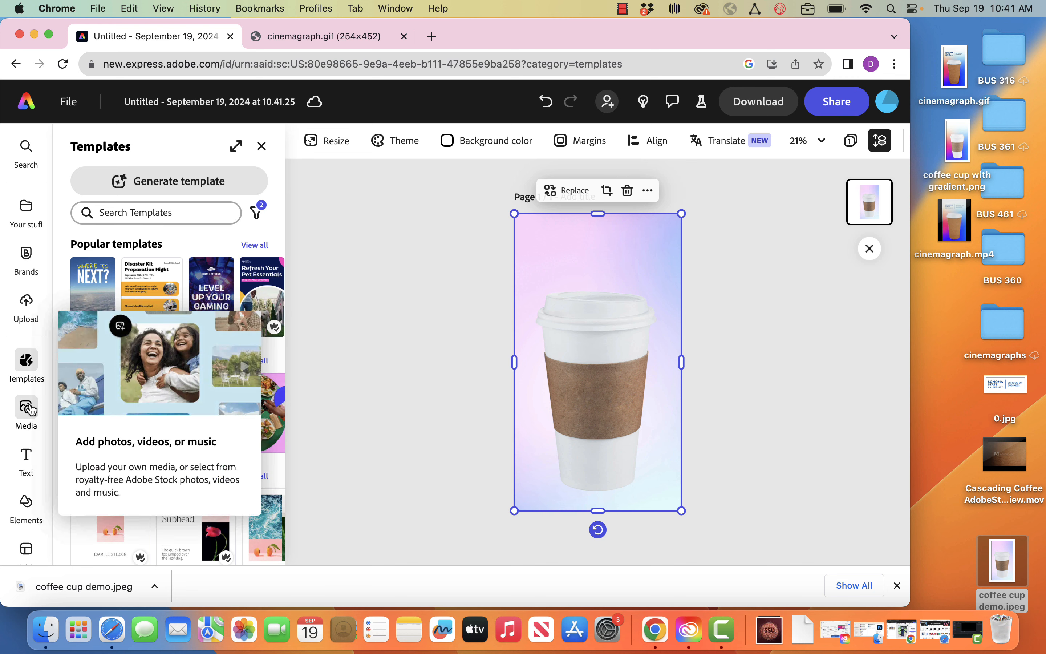
left_click(612, 294)
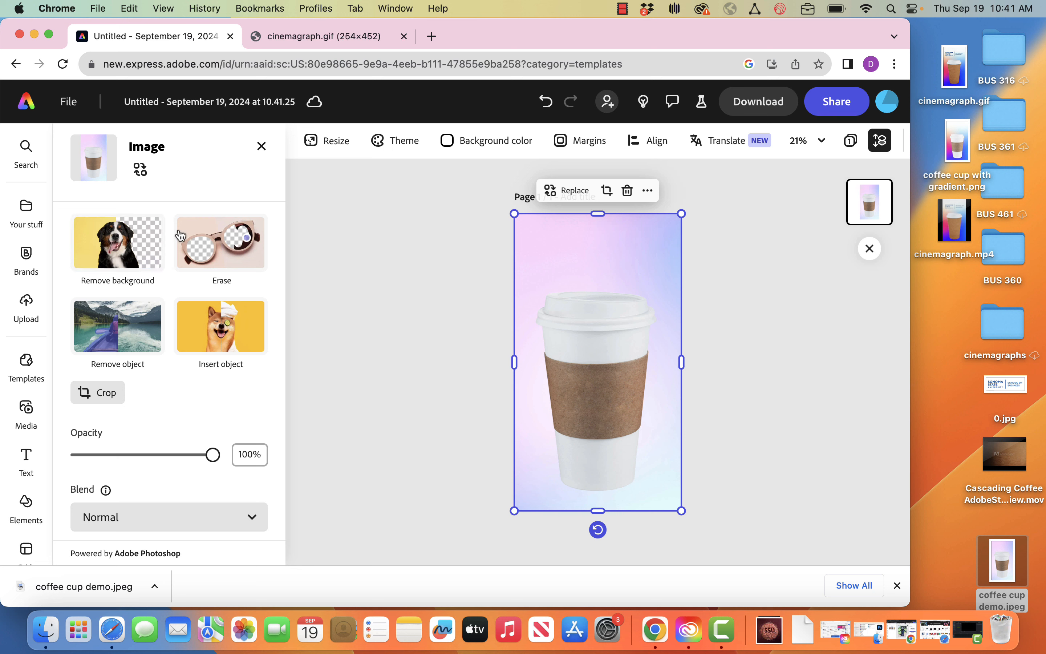
- Try to erase the white lower part of the cup with the Quick selection brush and undo the erasure
left_click(212, 250)
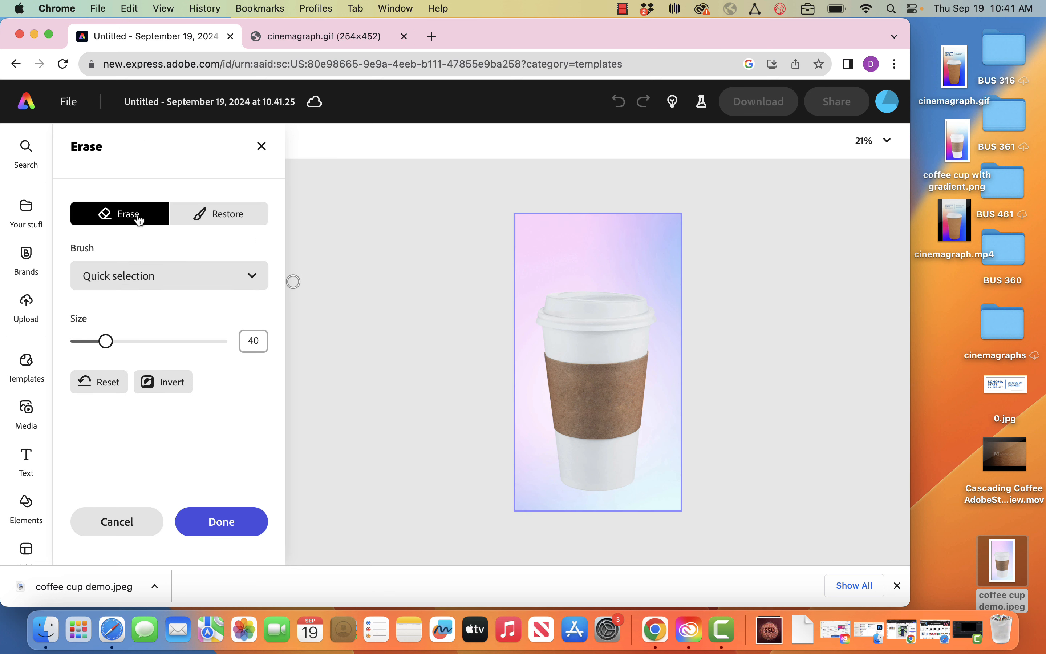
left_click(151, 278)
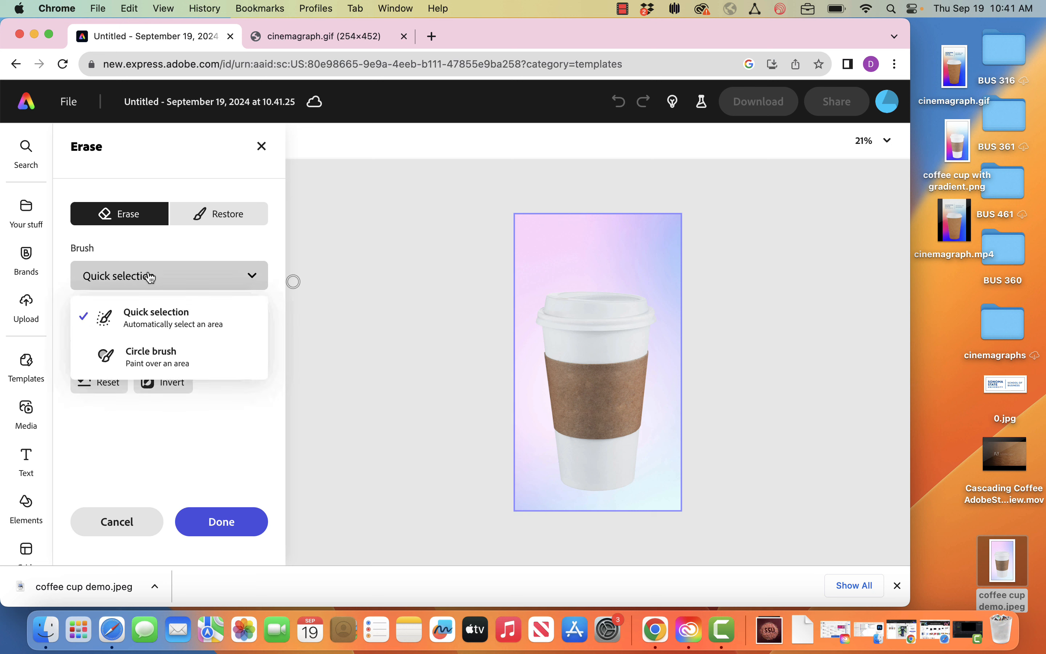
left_click(150, 277)
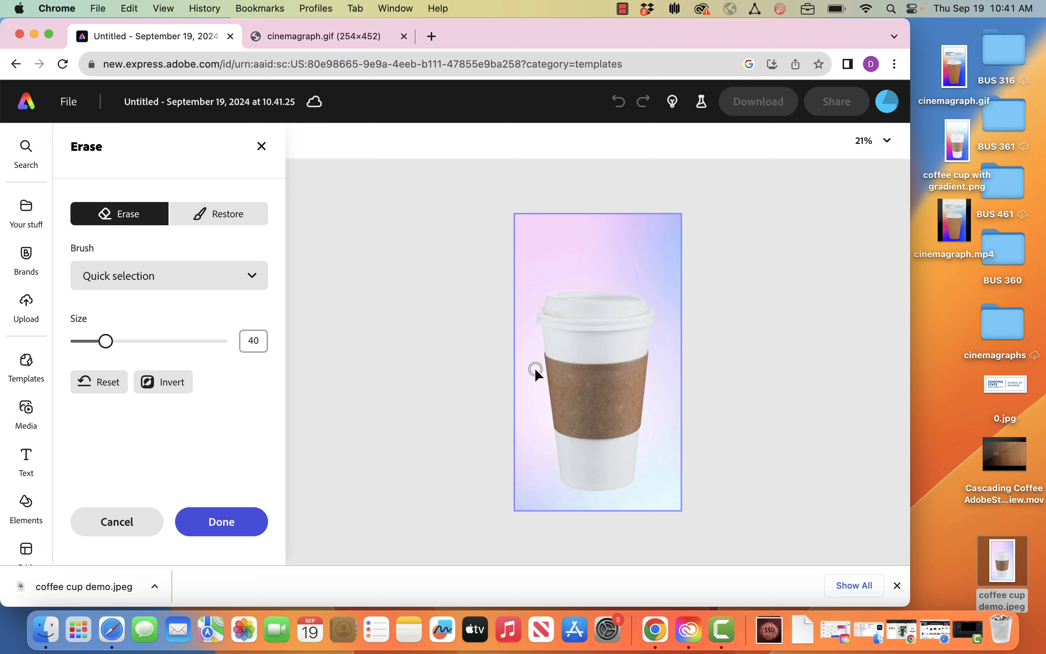
left_click(596, 458)
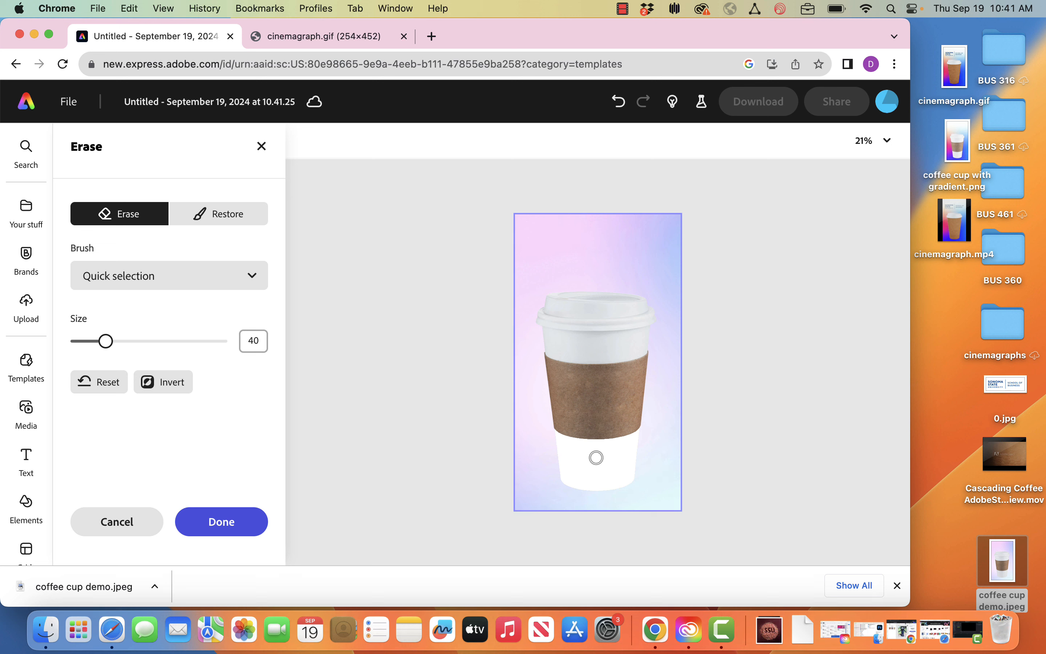
key("super+z")
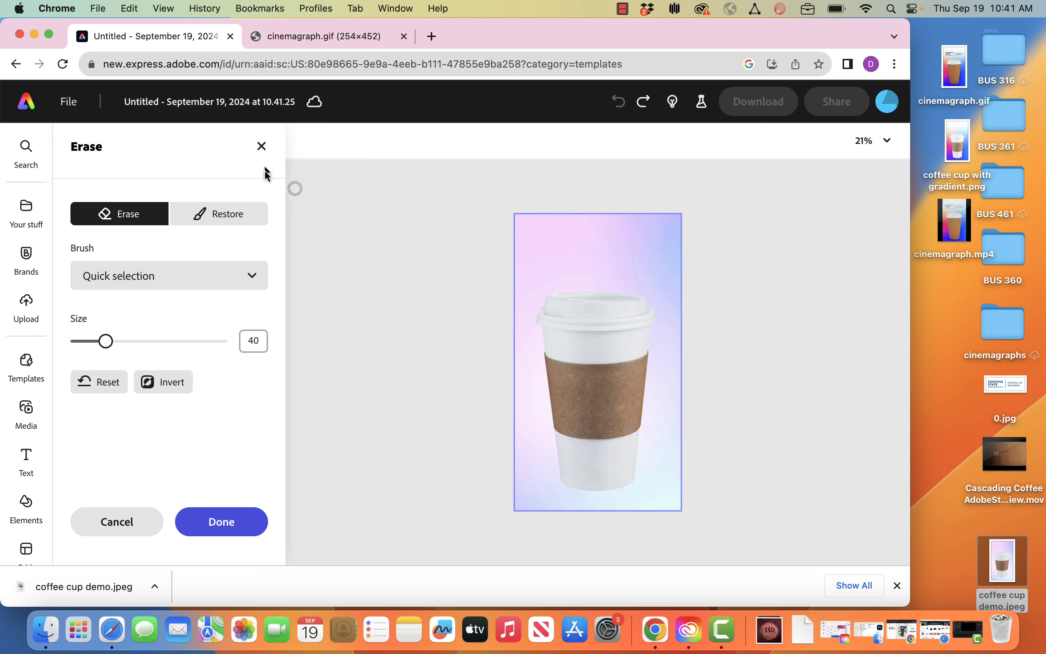
left_click(225, 520)
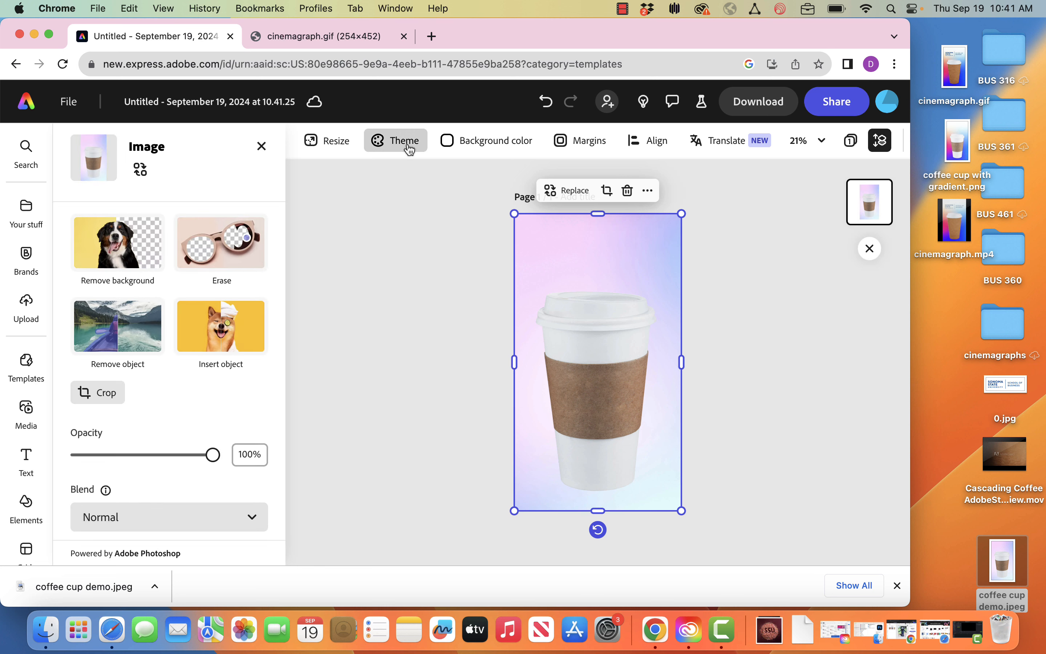
- Make the page background transparent
left_click(446, 147)
left_click(527, 253)
left_click(344, 246)
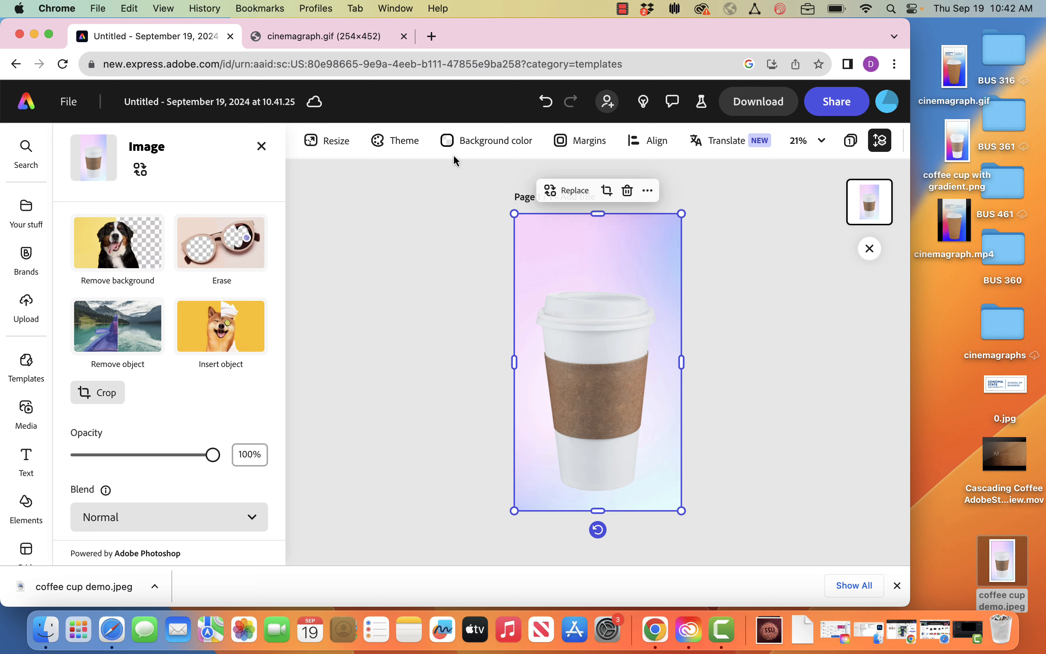
- Erase the cup's white base, brown sleeve and white upper body below the lid with the Quick selection brush
left_click(237, 249)
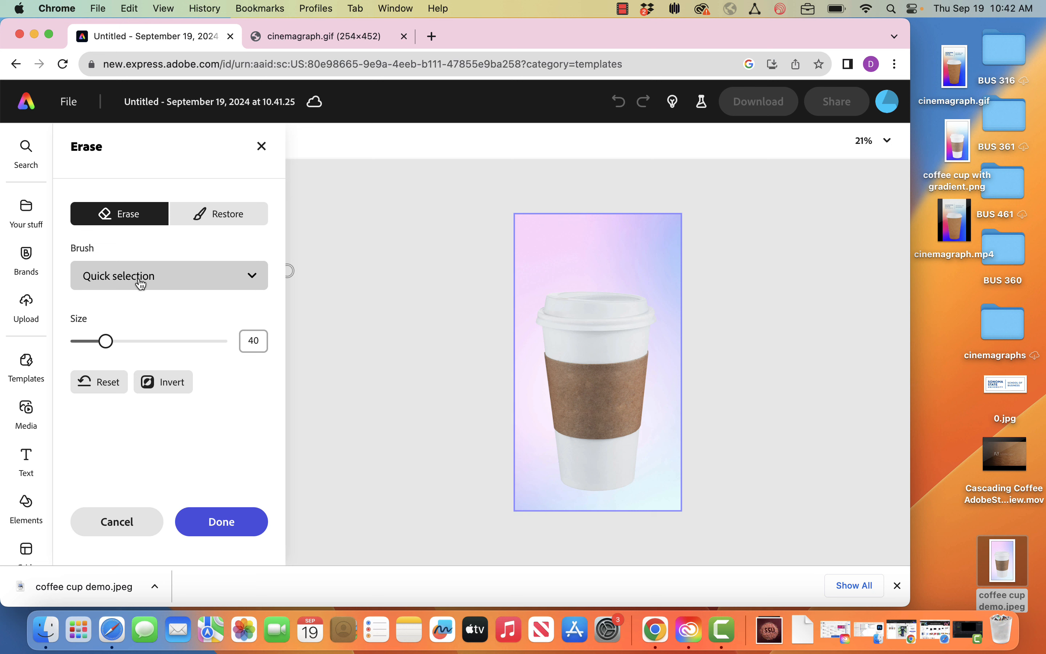
left_click(587, 461)
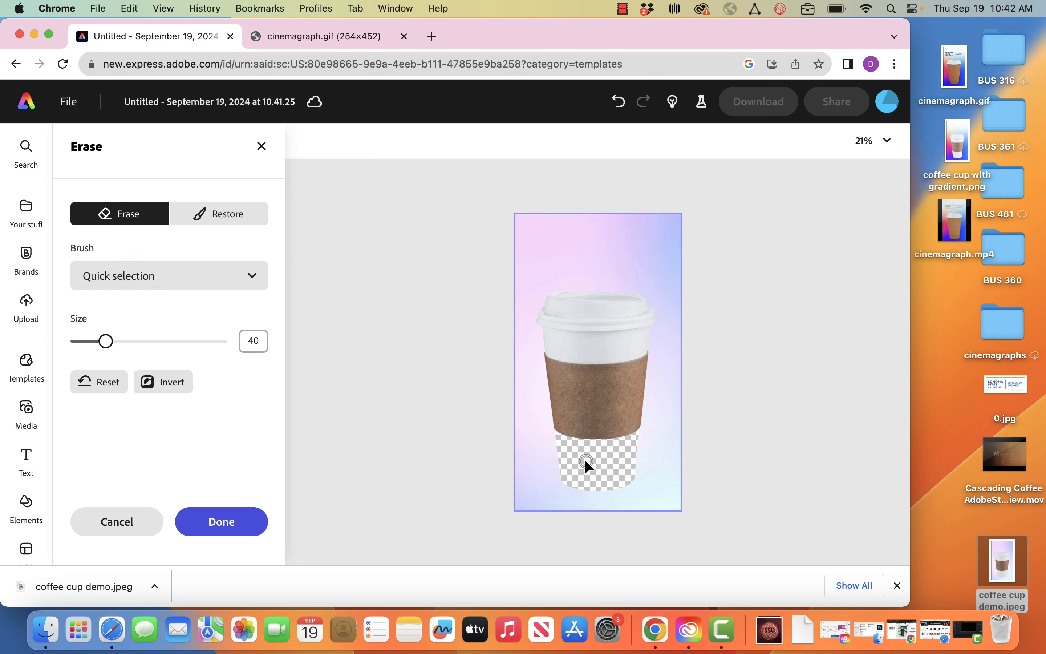
left_click(598, 403)
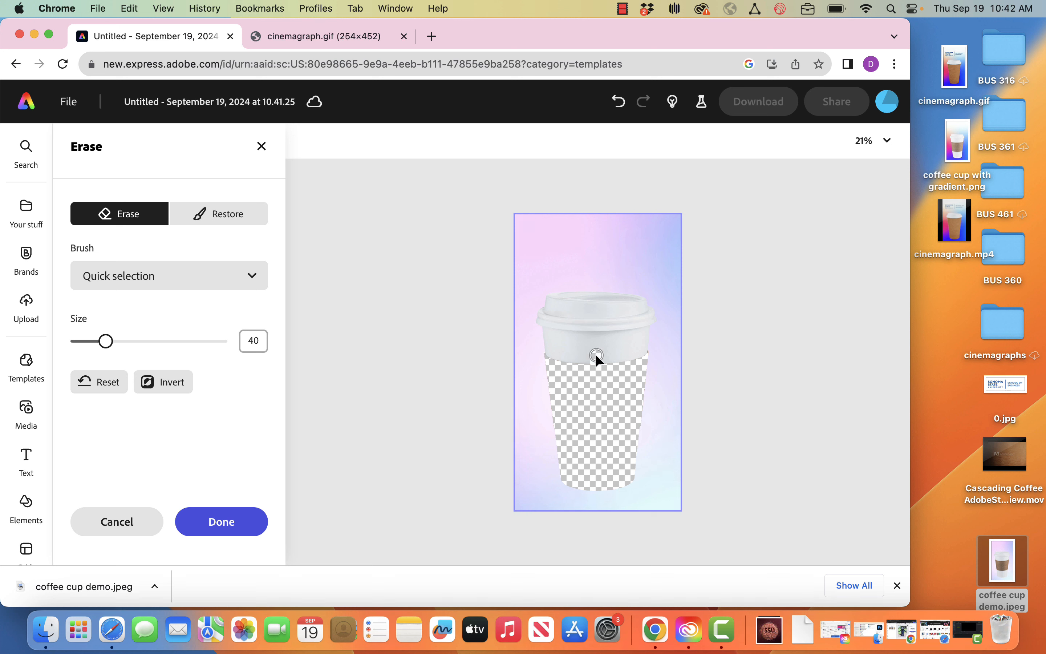
left_click(622, 345)
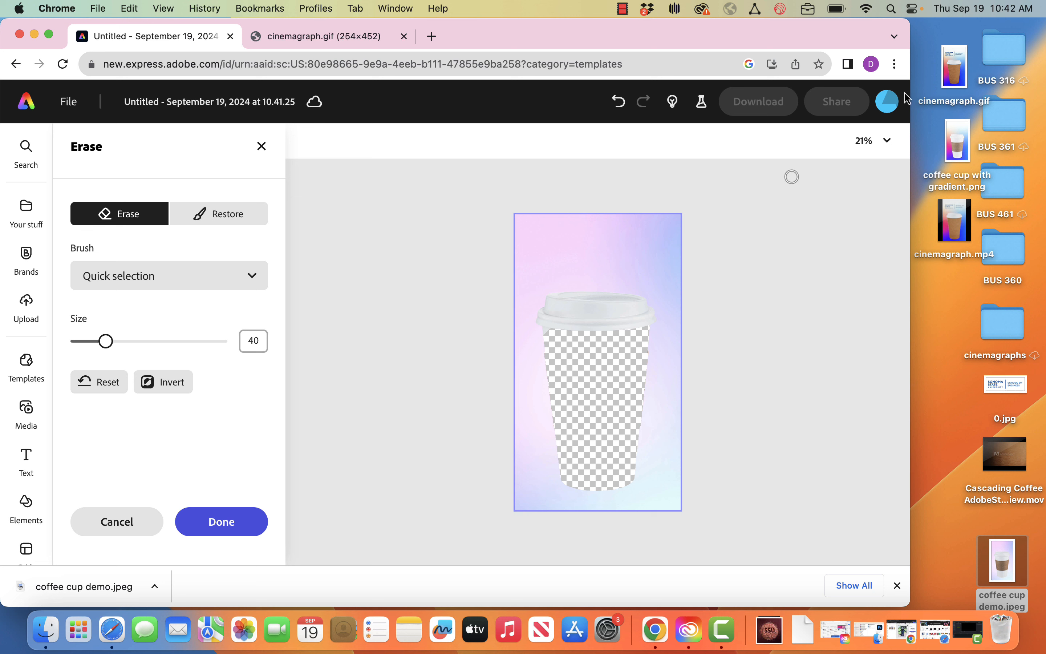
- Set the Quick selection brush size to 10 and trim the leftover white corner under the lid's left side
left_click(887, 140)
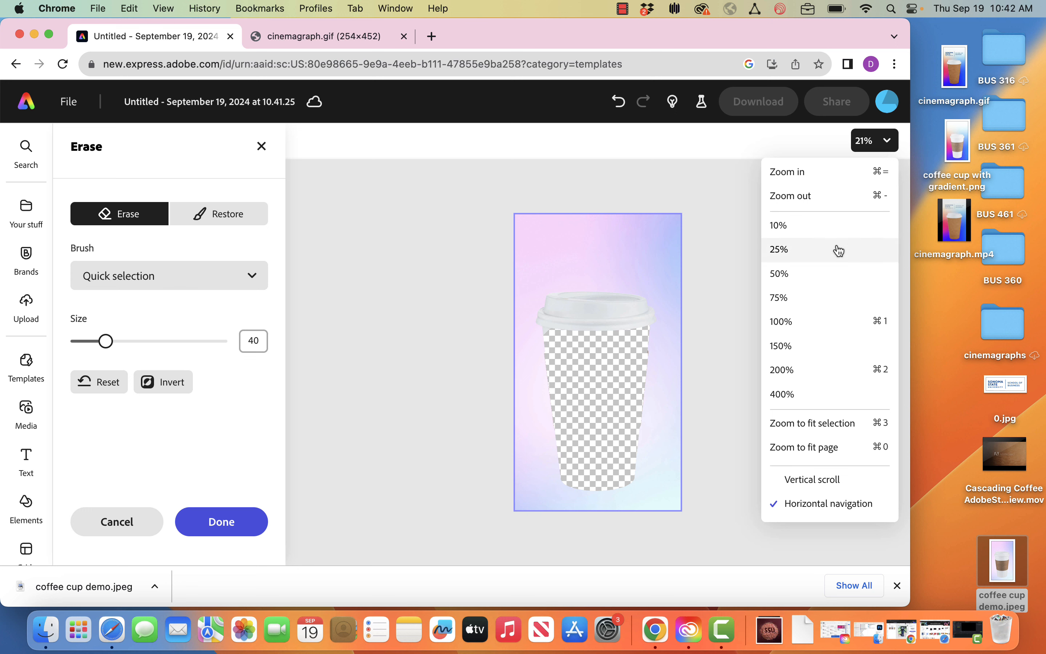
left_click(811, 322)
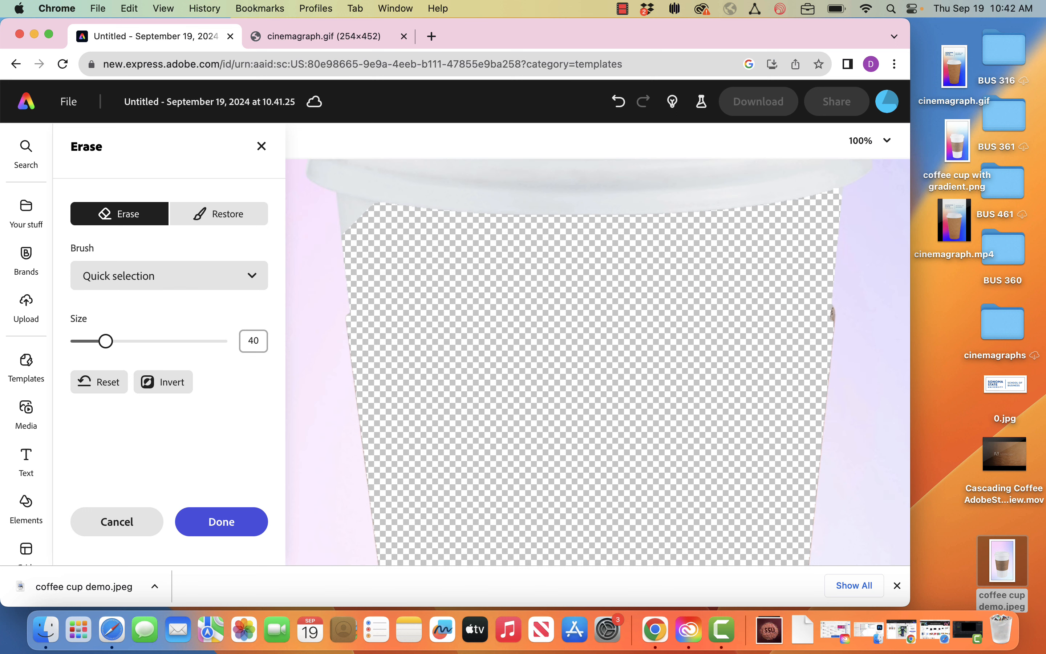
scroll(605, 326, "up", 2)
scroll(604, 326, "right", 1)
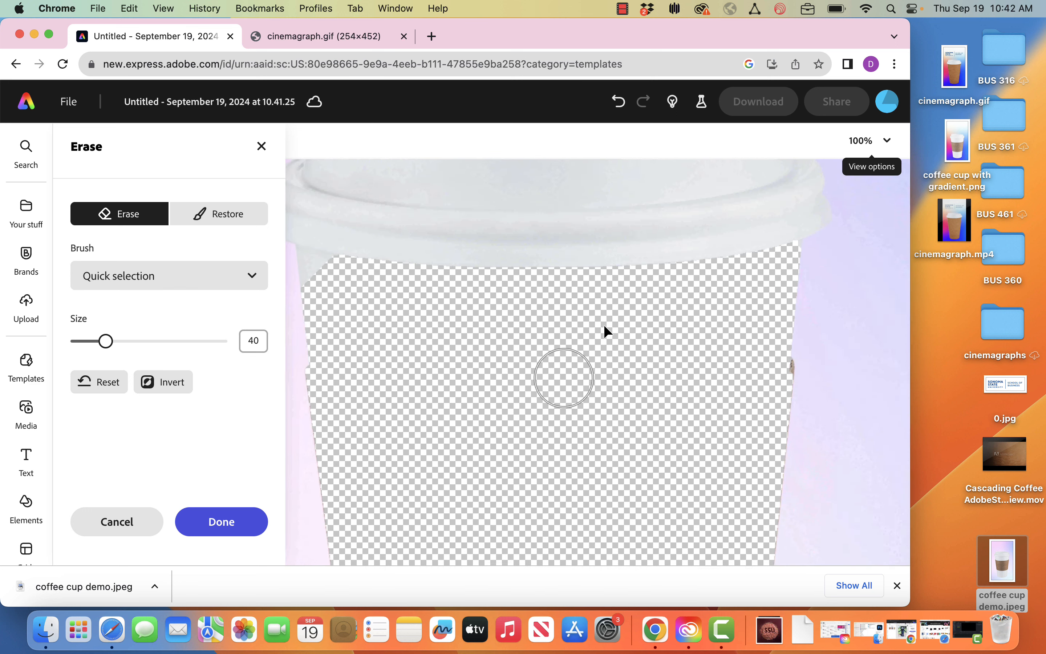
scroll(604, 332, "left", 2)
scroll(604, 332, "down", 5)
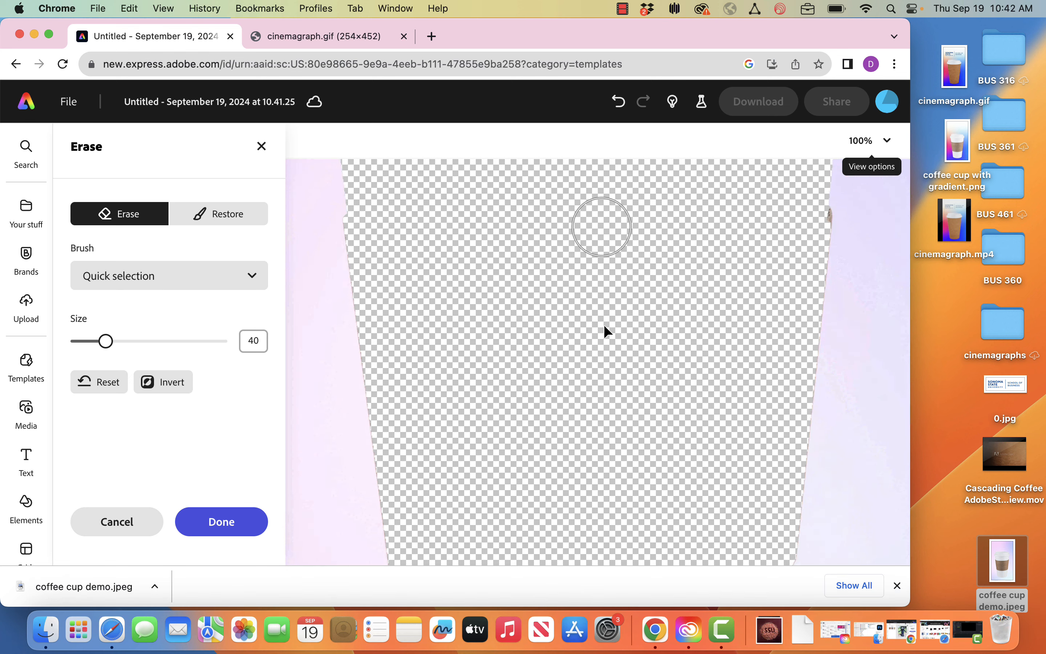
scroll(605, 326, "up", 5)
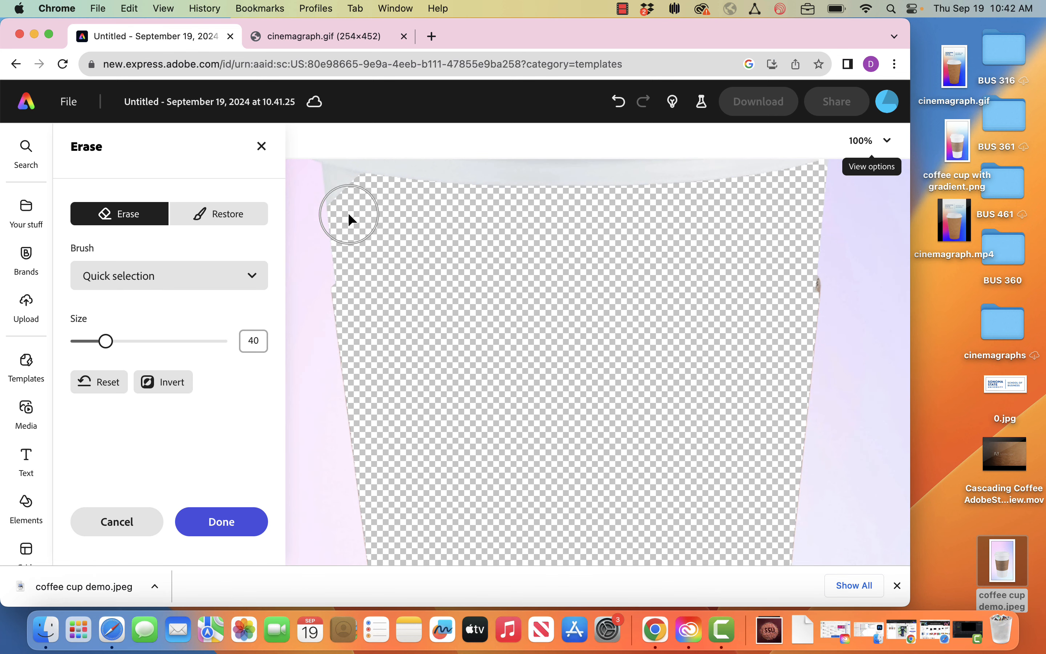
scroll(373, 252, "up", 3)
scroll(373, 252, "left", 1)
left_click_drag(127, 336, 80, 346)
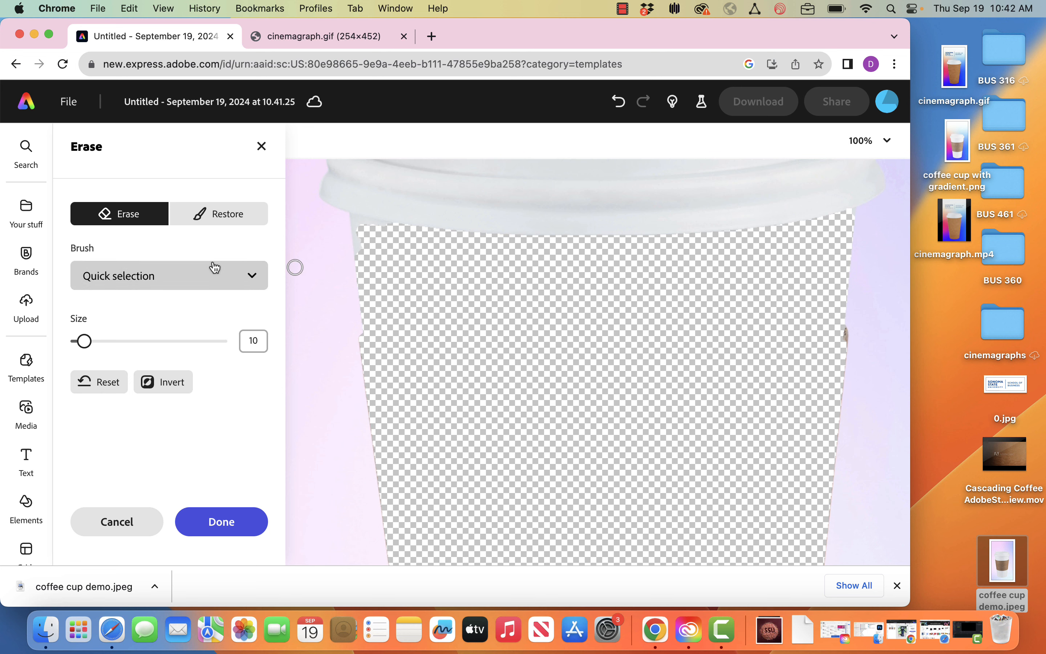
- Erase a notch into the lid's lower rim with the Quick selection brush and restore that part of the lid
left_click(198, 276)
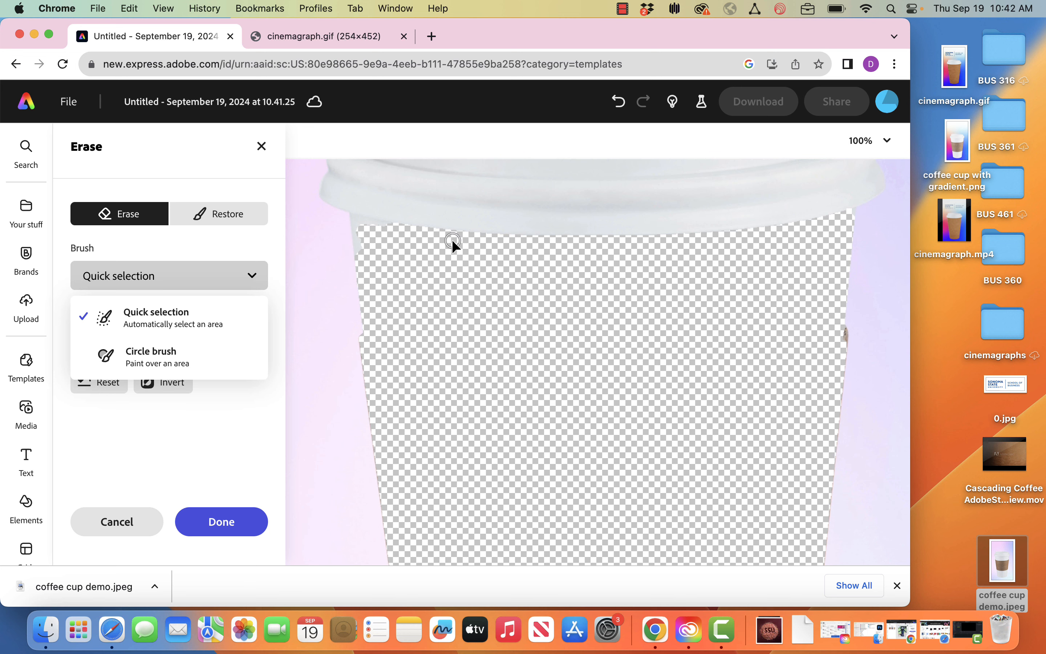
left_click(474, 234)
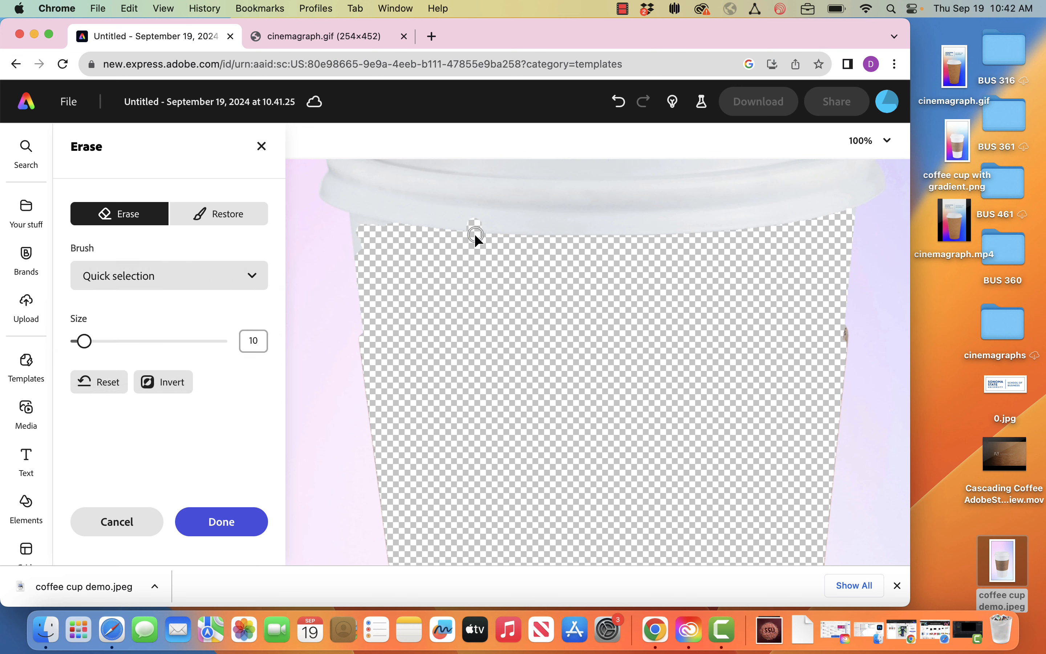
mouse_move(502, 214)
left_mouse_down()
mouse_move(474, 213)
mouse_move(558, 227)
left_mouse_up()
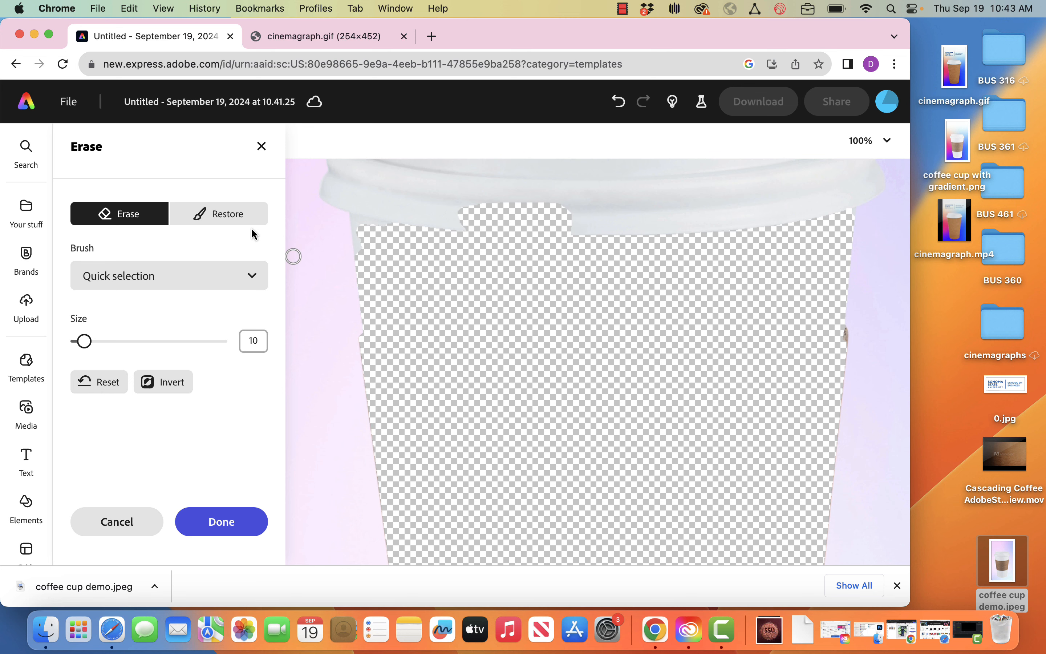
left_click(228, 216)
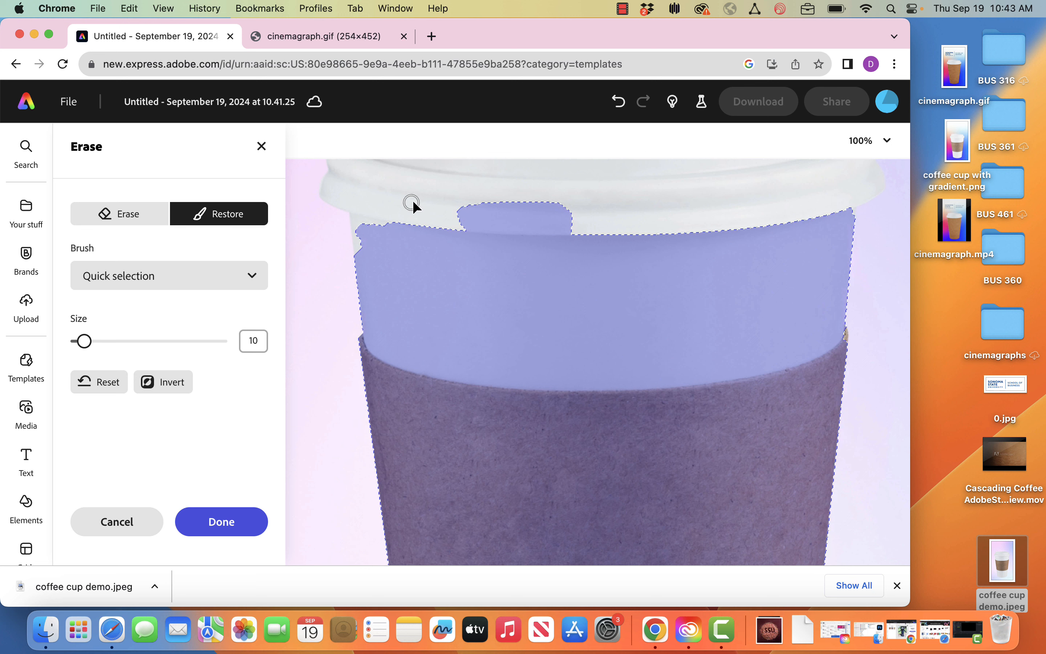
scroll(451, 193, "down", 1)
scroll(451, 194, "up", 1)
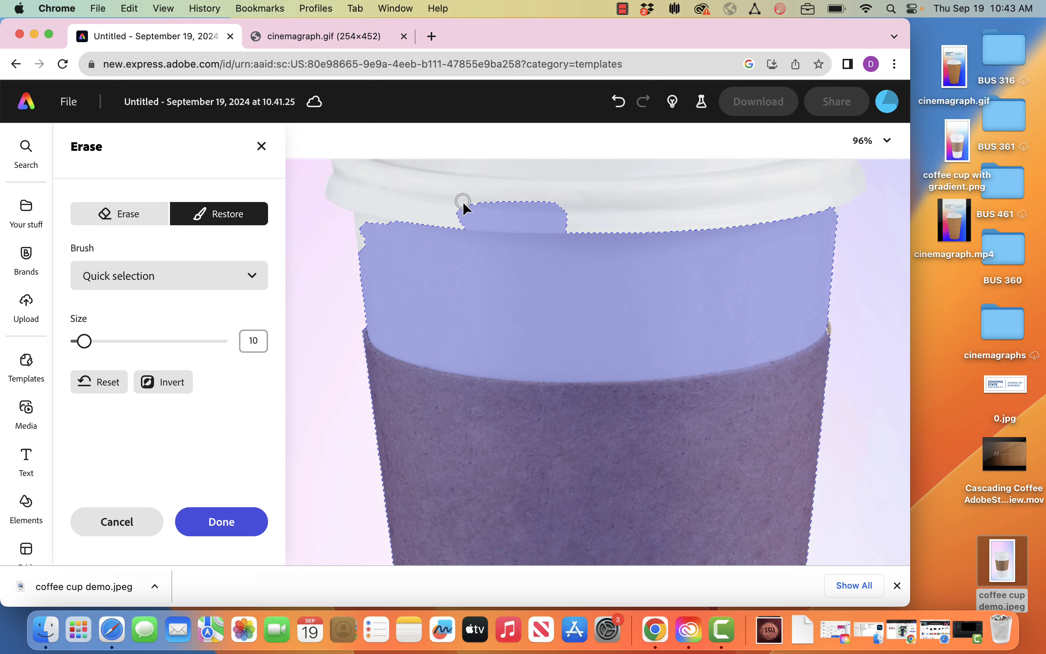
left_click(466, 208)
mouse_move(487, 205)
left_mouse_down()
mouse_move(555, 207)
mouse_move(458, 207)
mouse_move(670, 219)
mouse_move(722, 207)
left_mouse_up()
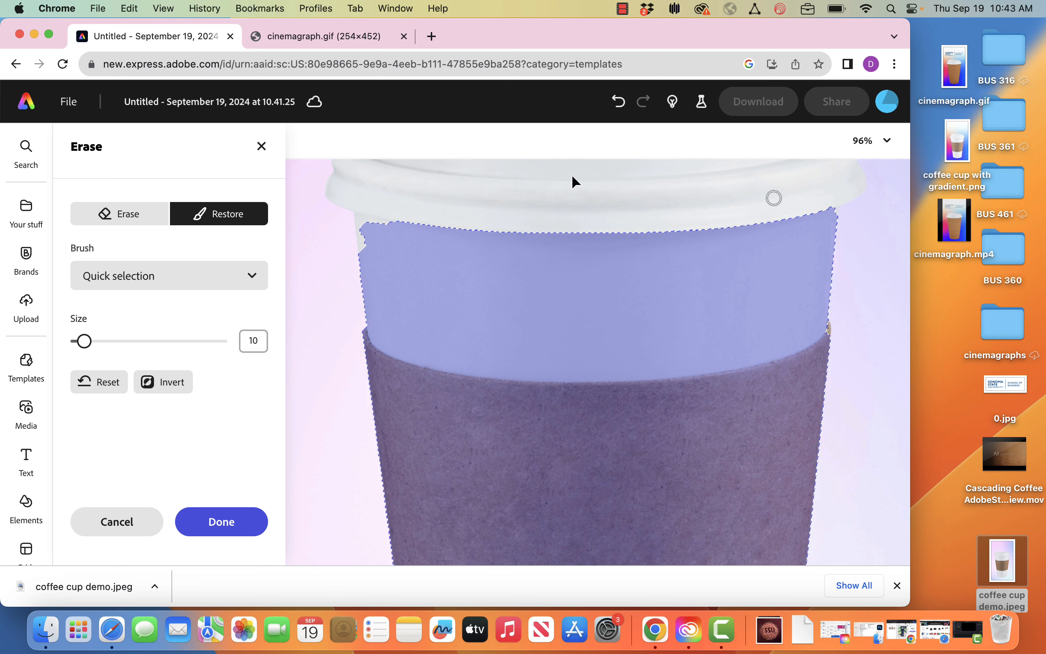
- Erase the remaining bits under the lid and along the cup's edges with a size 3 Circle brush, and apply the erasure
left_click(136, 215)
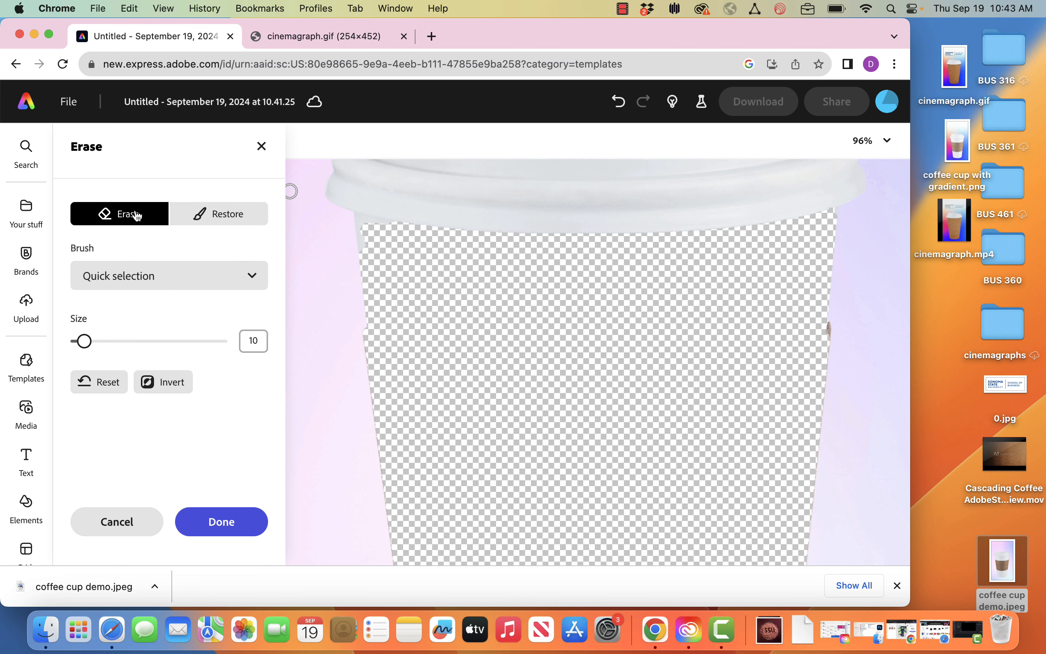
left_click(200, 276)
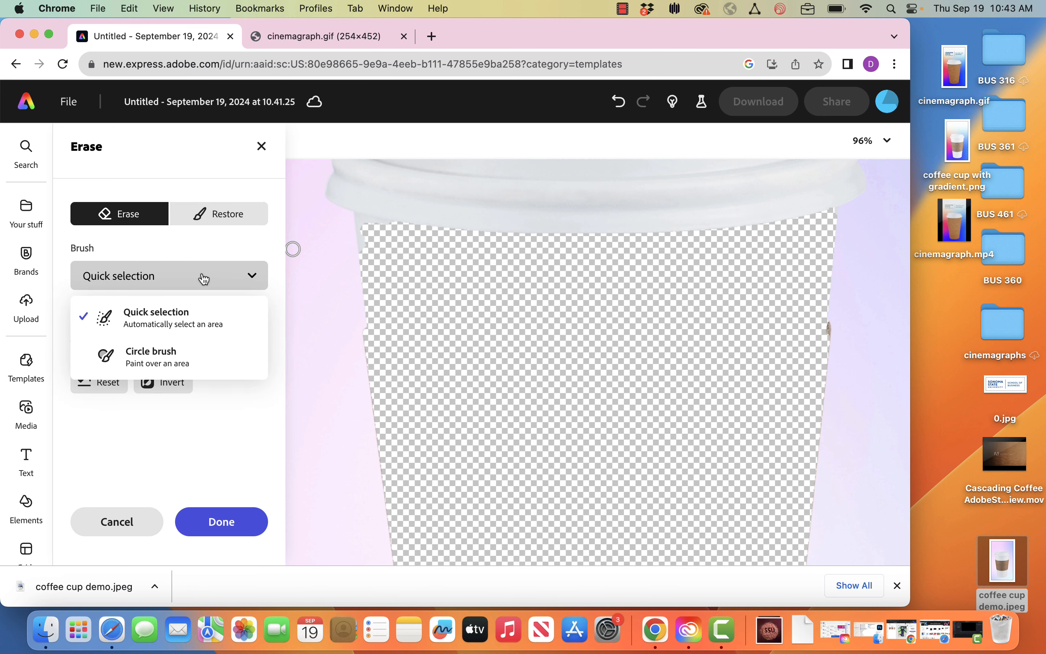
left_click(169, 363)
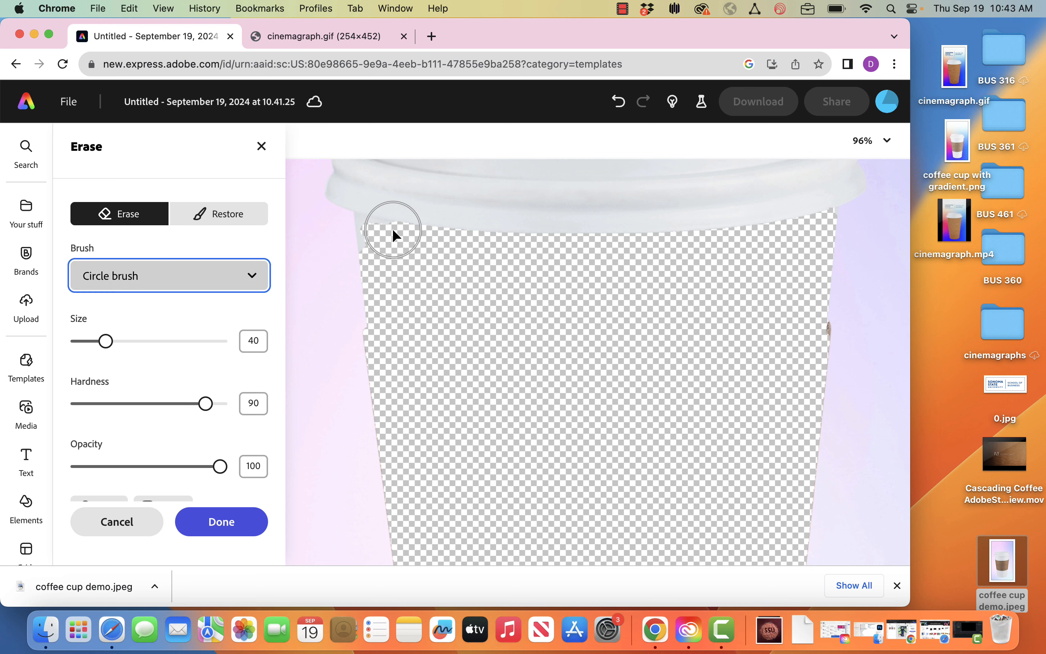
left_click_drag(106, 341, 73, 350)
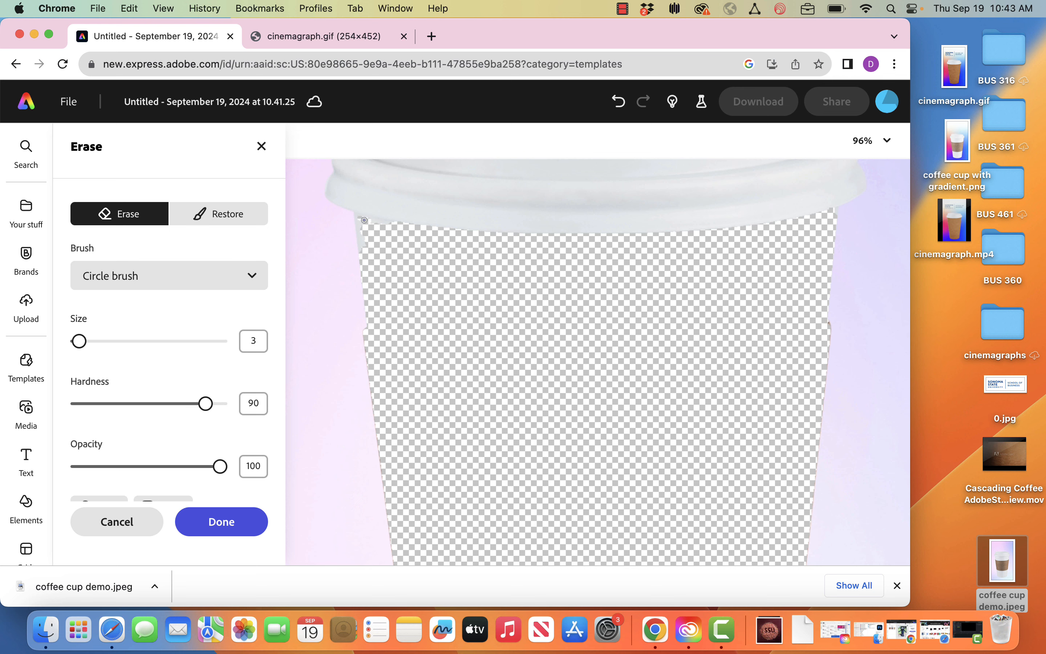
mouse_move(359, 218)
left_mouse_down()
mouse_move(361, 258)
mouse_move(358, 218)
mouse_move(402, 227)
left_mouse_up()
scroll(604, 295, "right", 5)
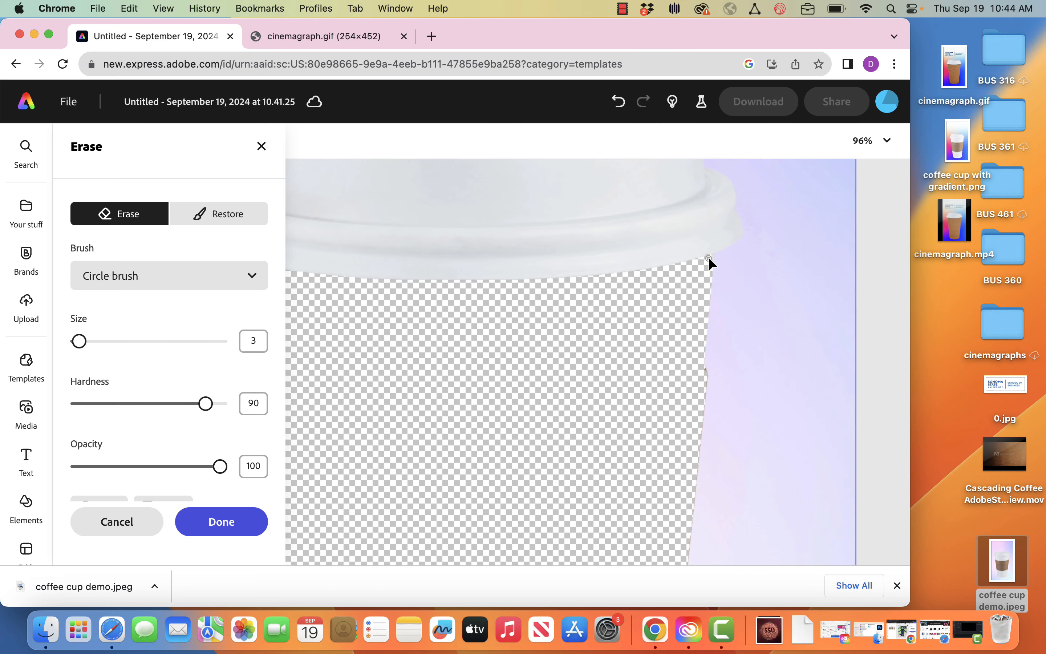
left_click(709, 265)
left_click(222, 215)
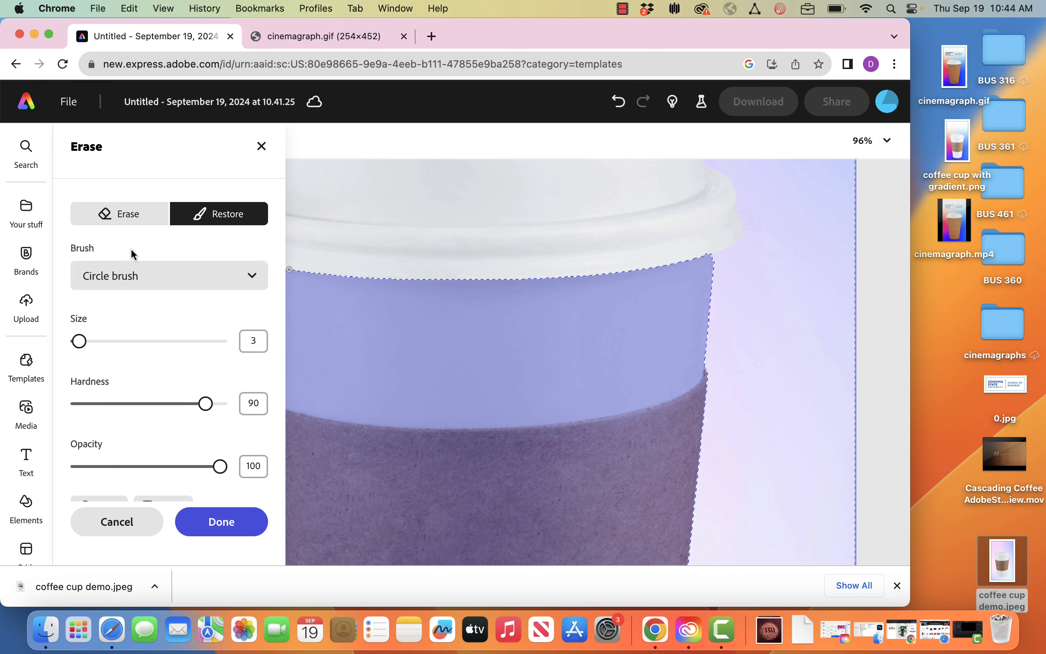
left_click(129, 214)
left_click(224, 521)
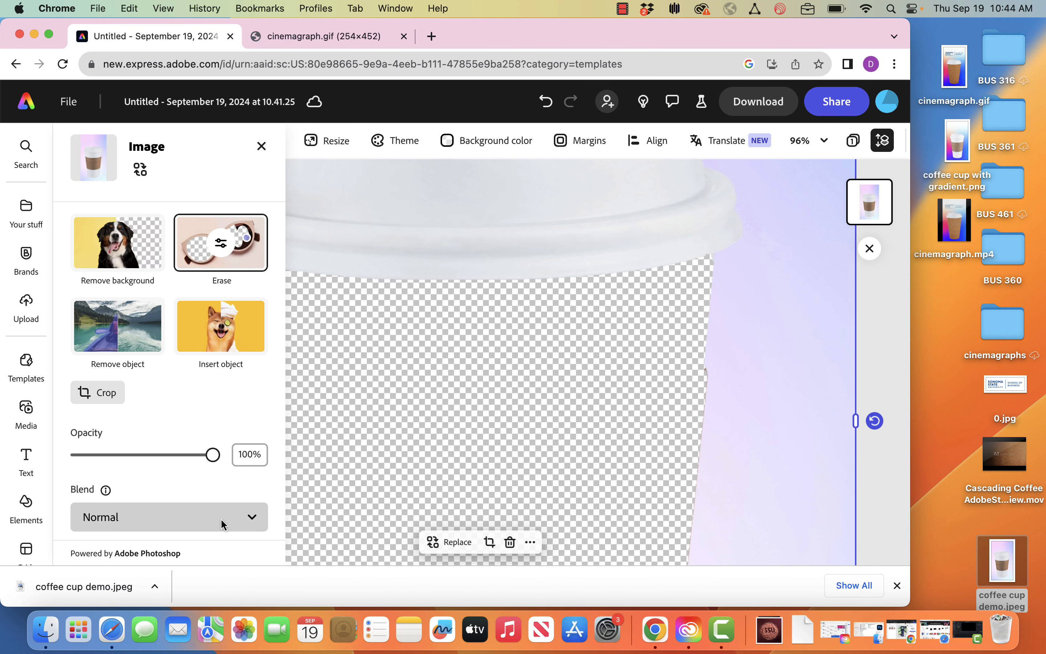
- Fit the whole page in view and deselect the erased cup image
left_click(813, 150)
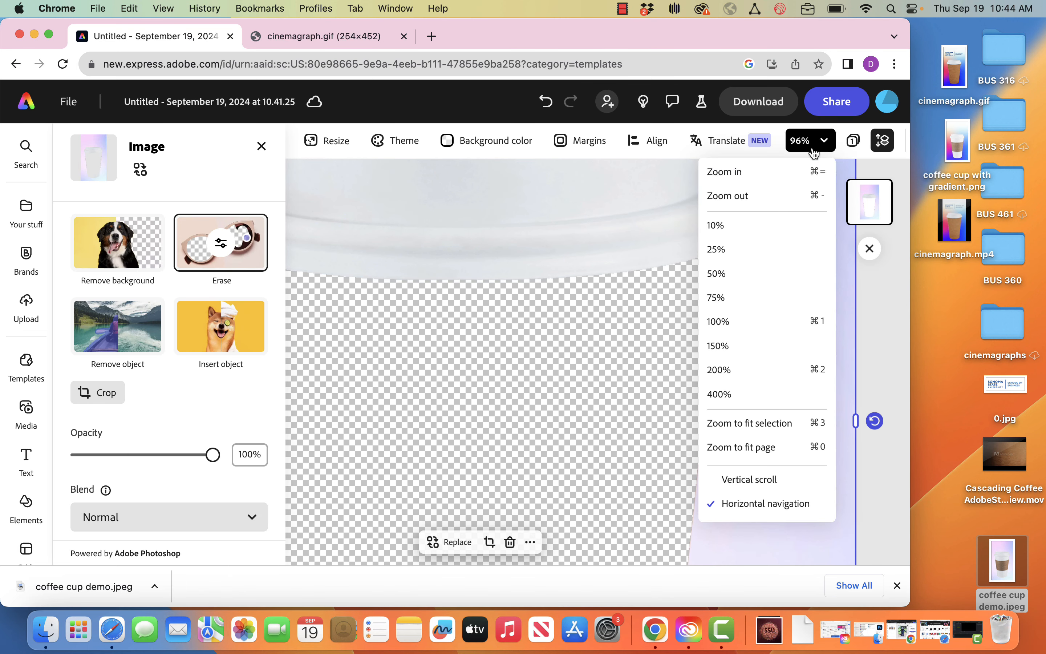
left_click(797, 446)
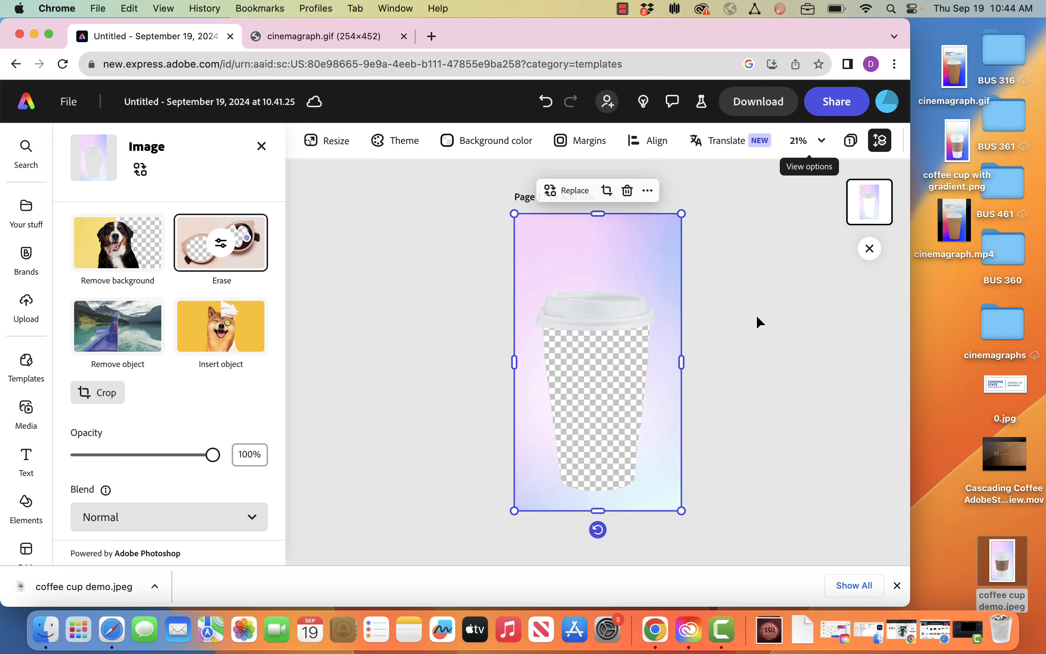
left_click(790, 325)
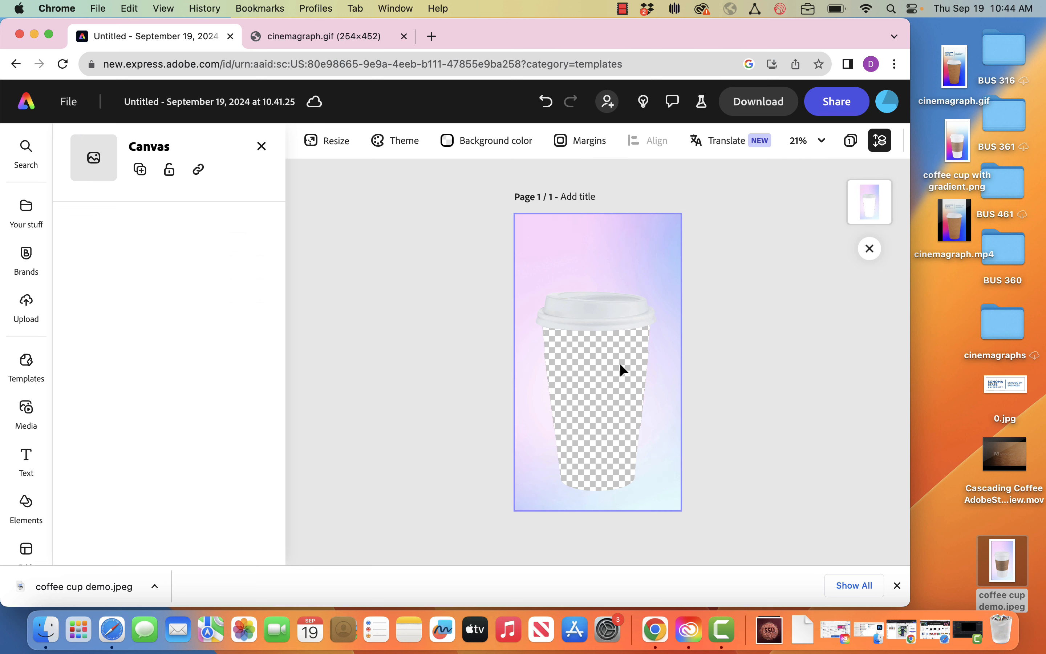
left_click_drag(999, 448, 767, 352)
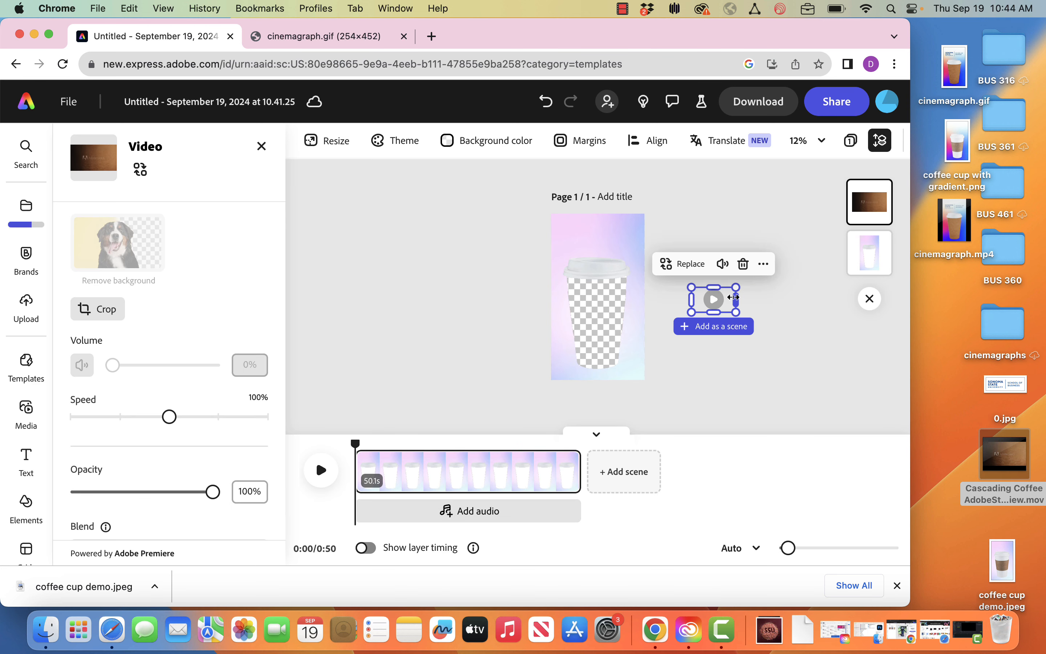
left_click_drag(736, 299, 618, 288)
key("super+z")
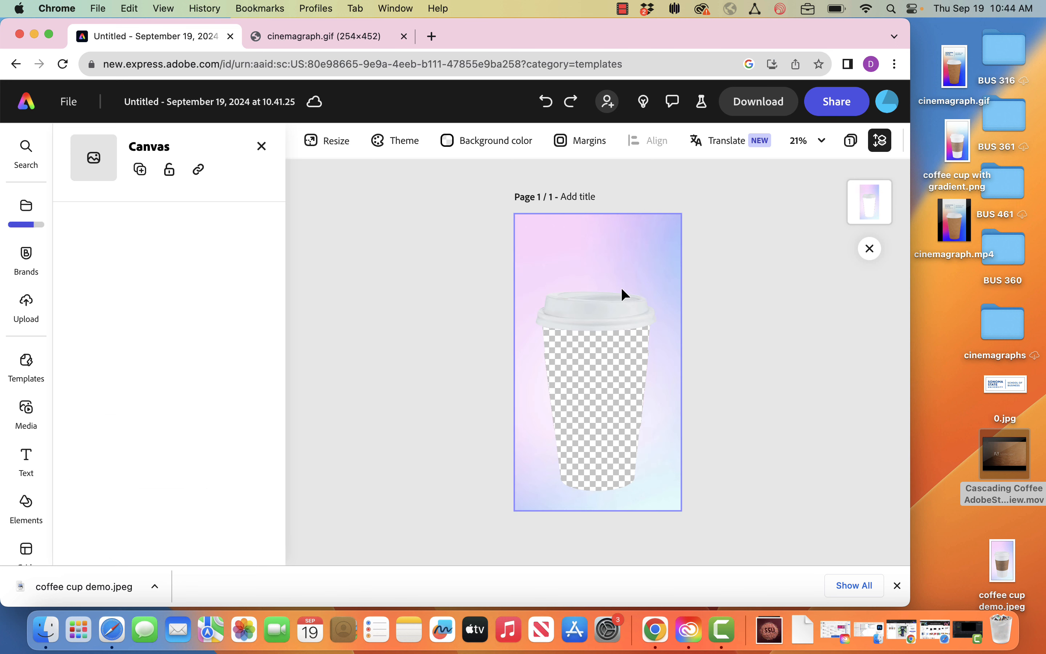
- Add the Cascading Coffee video from the desktop to the page and enlarge it until it covers the cup's transparent opening
left_click_drag(1012, 476, 605, 376)
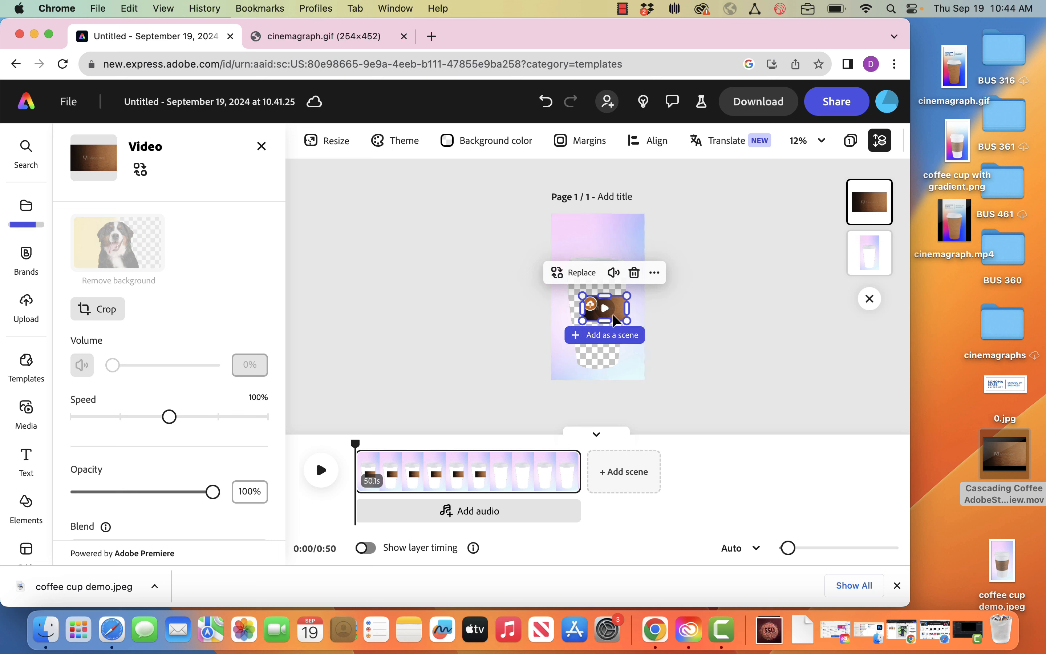
left_click_drag(612, 314, 723, 470)
left_click(737, 368)
left_click_drag(644, 366, 573, 370)
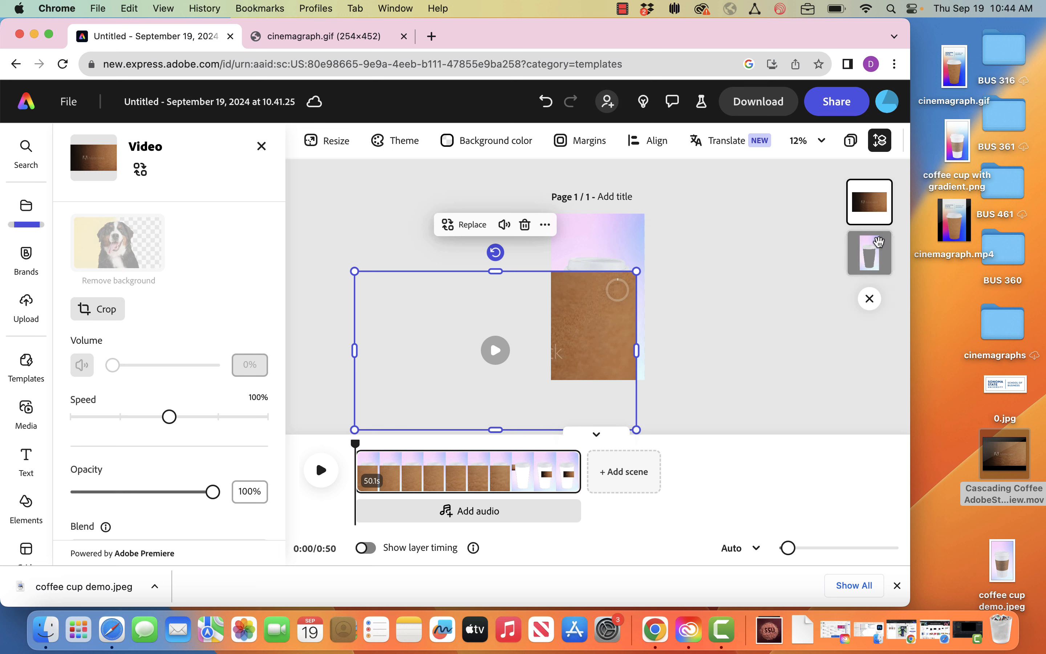
- Move the video layer beneath the cup image layer and deselect it
left_click_drag(880, 217, 878, 255)
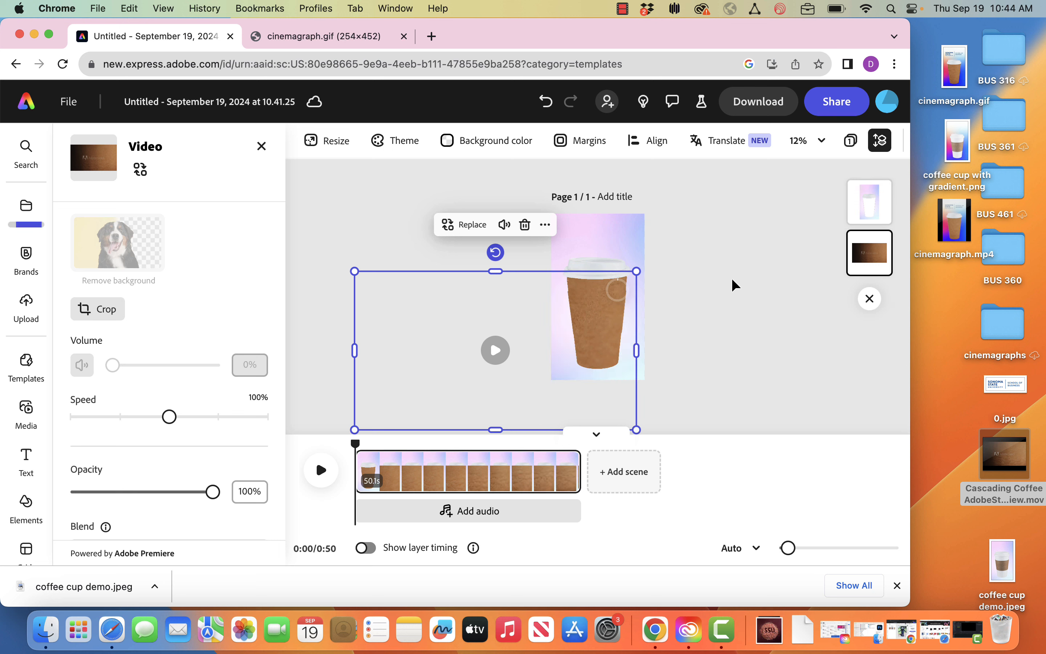
left_click(708, 288)
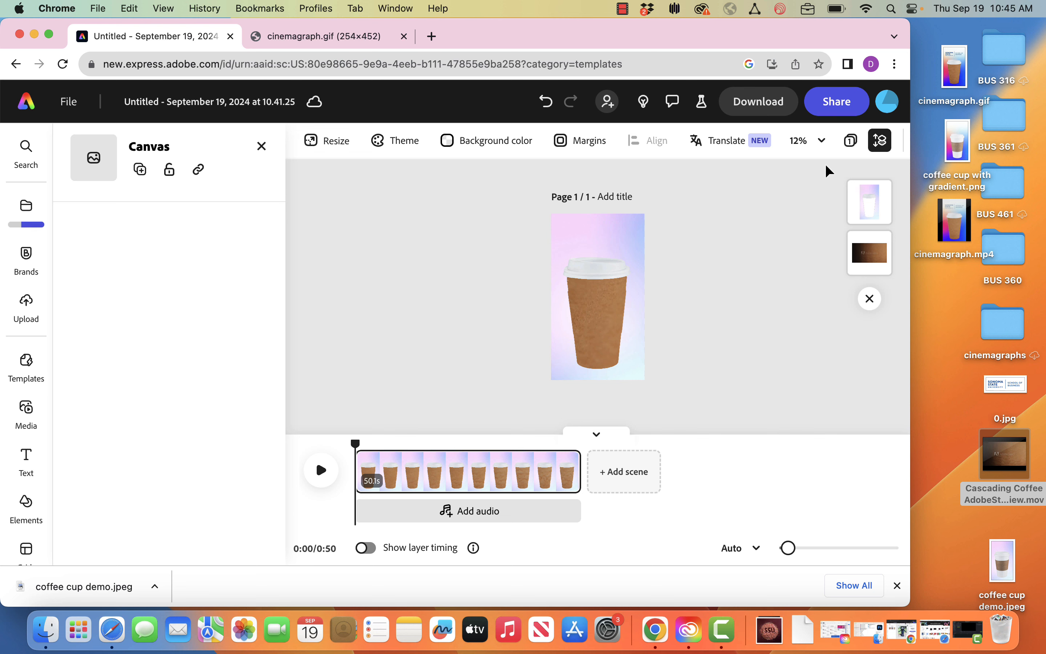
- Add the 0.jpg logo from the desktop above the cup's lid and set its blend mode to Multiply
left_click_drag(1020, 387, 582, 238)
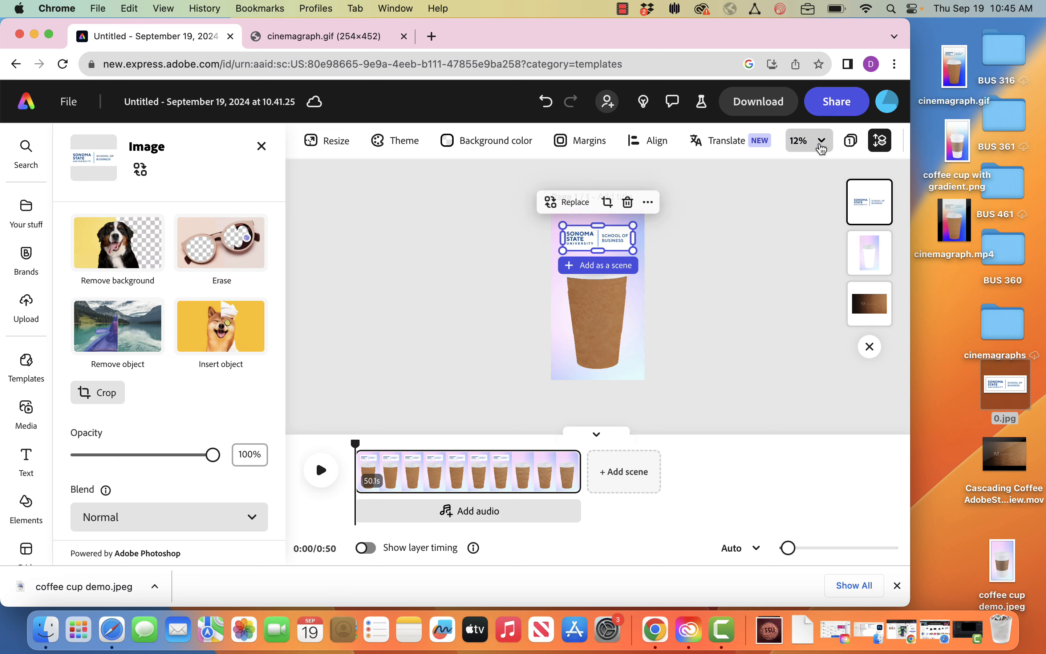
scroll(208, 456, "down", 2)
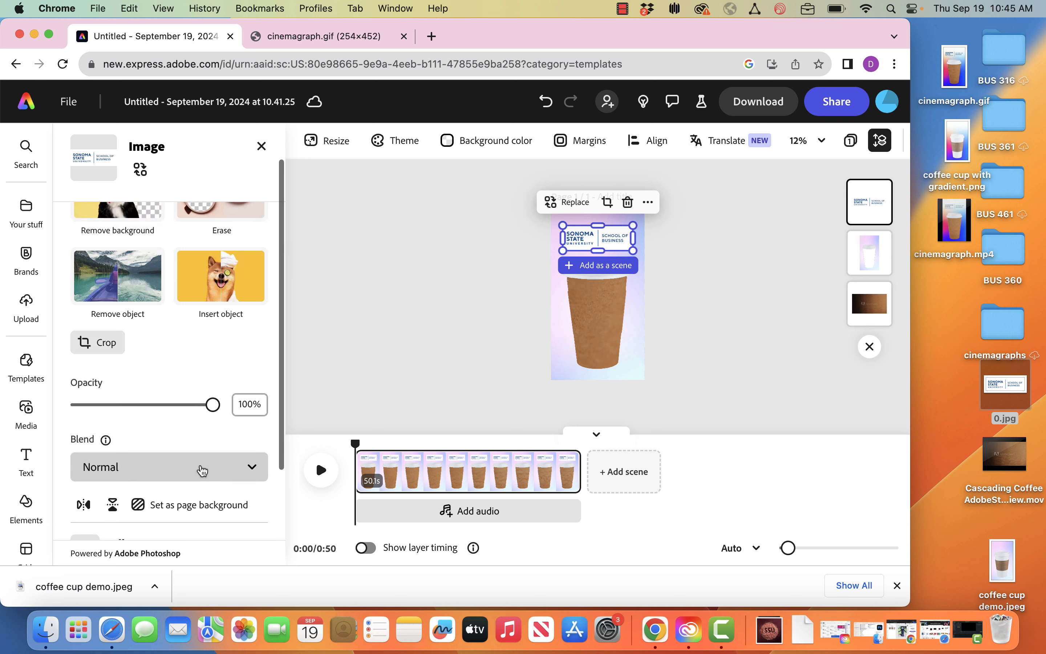
left_click(202, 470)
left_click(210, 364)
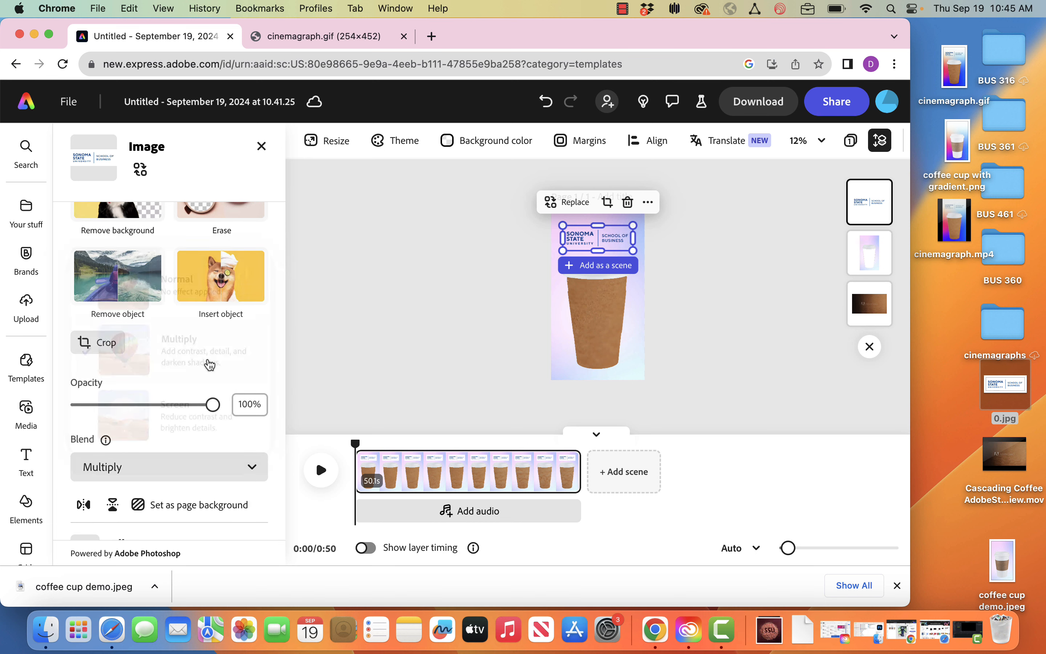
left_click(403, 245)
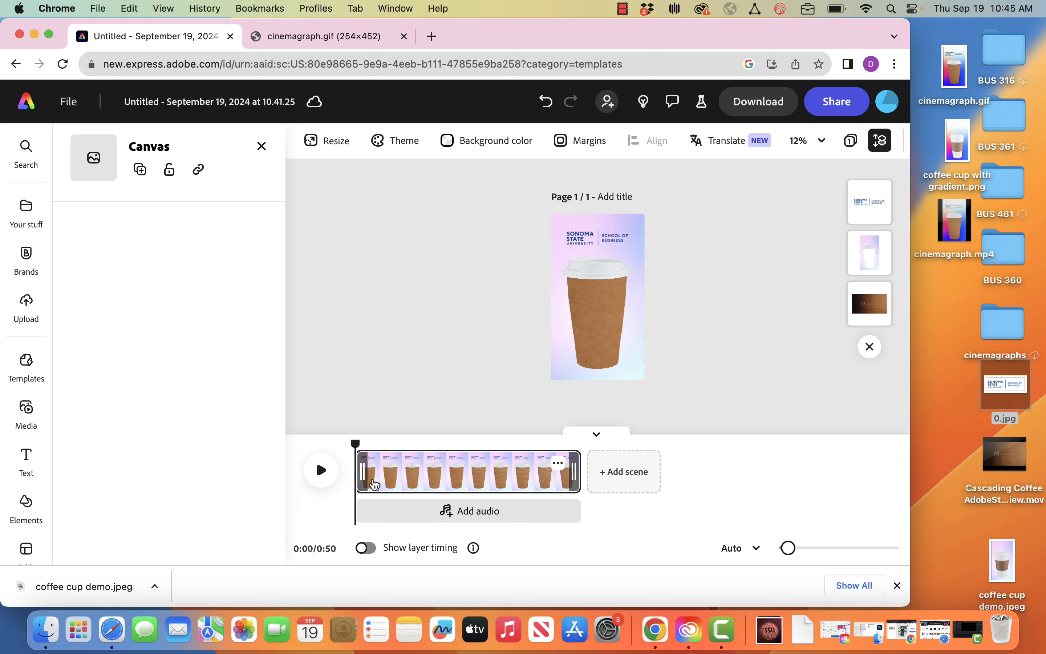
- Trim the scene's end to a length of about 10.7 seconds and split the scene at the 0:05 mark
left_click_drag(574, 471, 397, 478)
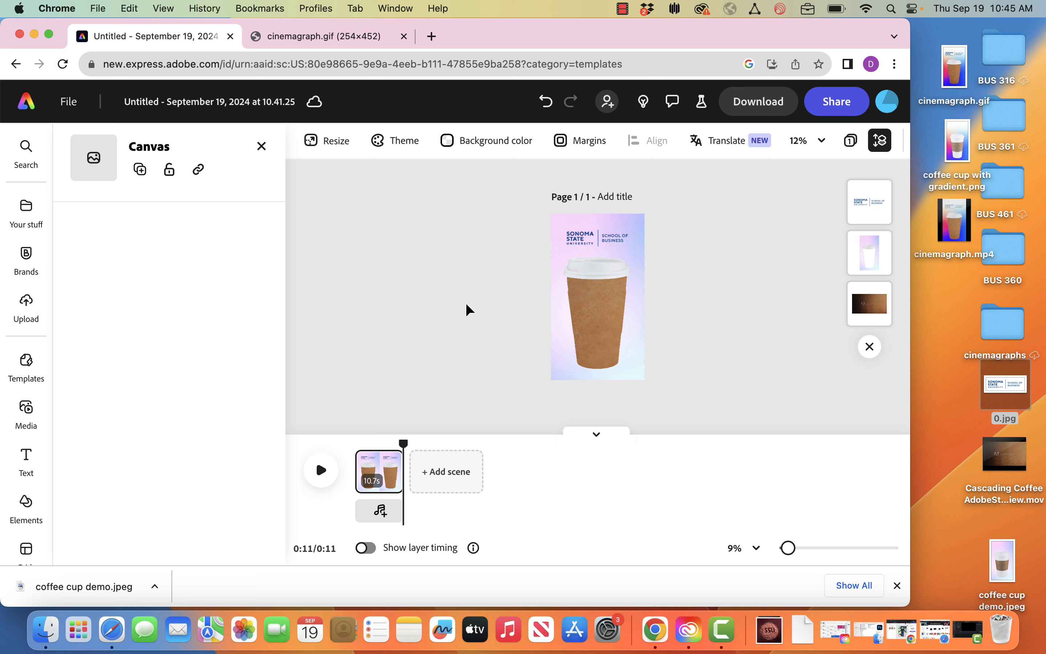
mouse_move(381, 468)
left_click(818, 142)
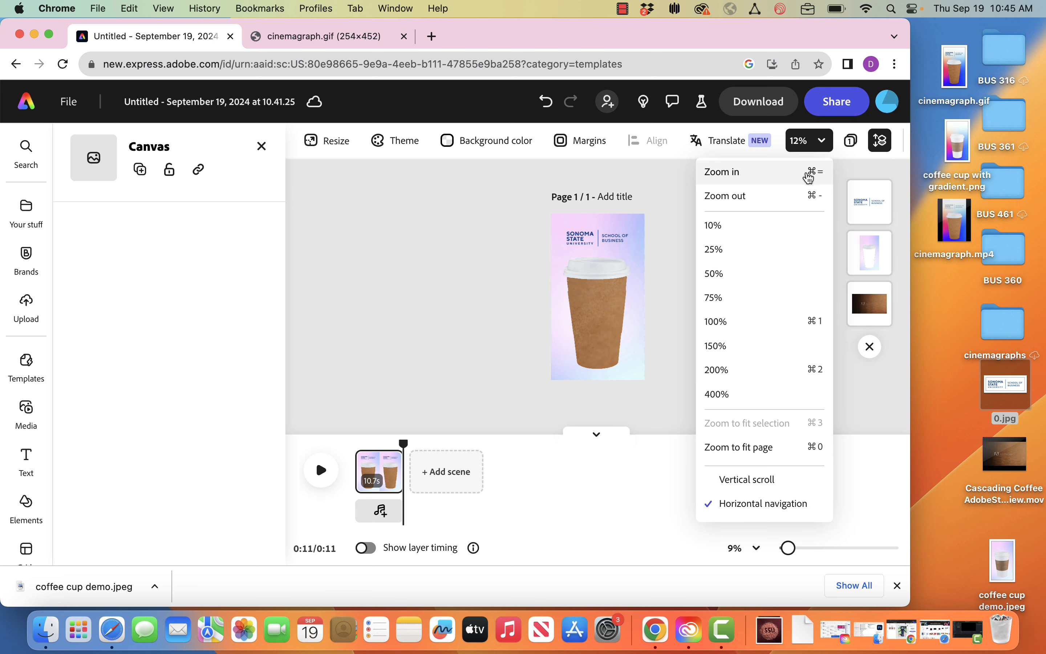
left_click(760, 250)
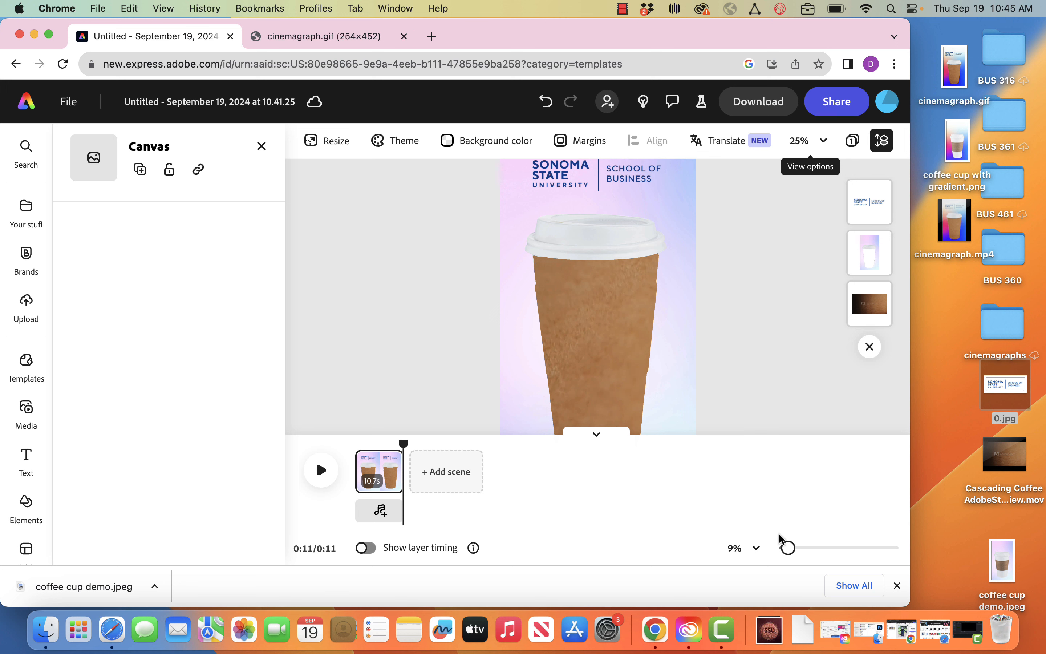
left_click_drag(788, 547, 805, 549)
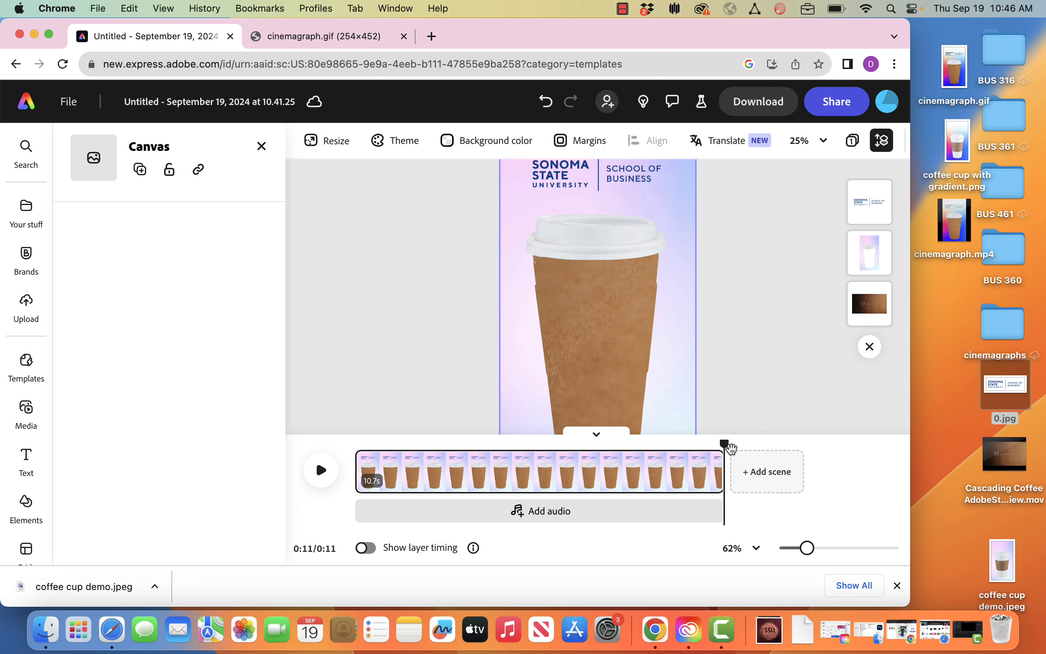
mouse_move(726, 475)
left_click_drag(723, 444, 527, 462)
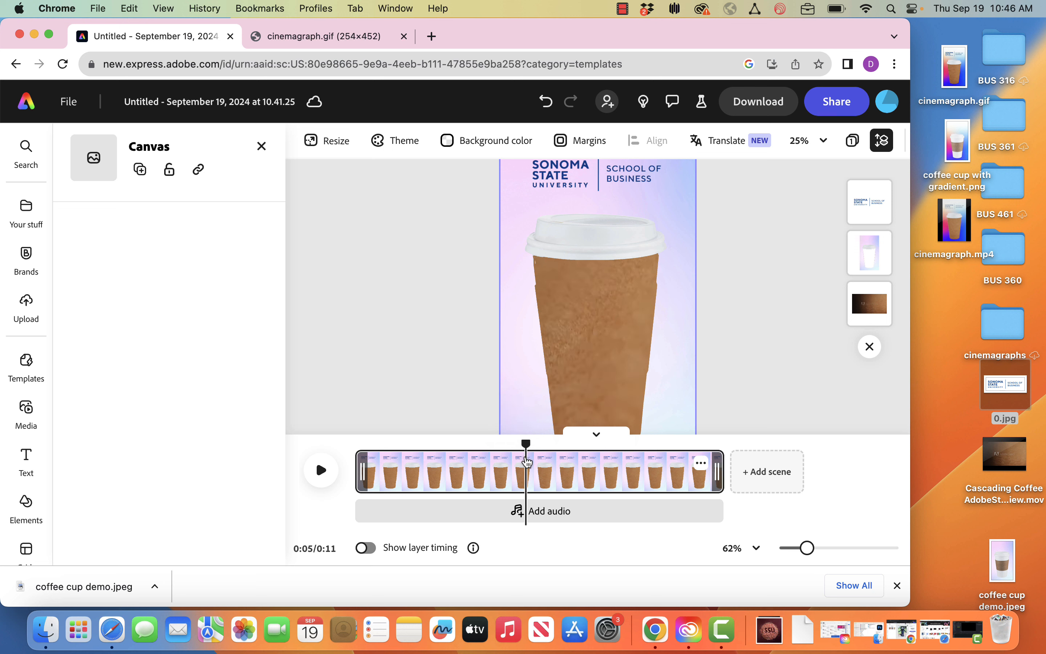
left_click(701, 463)
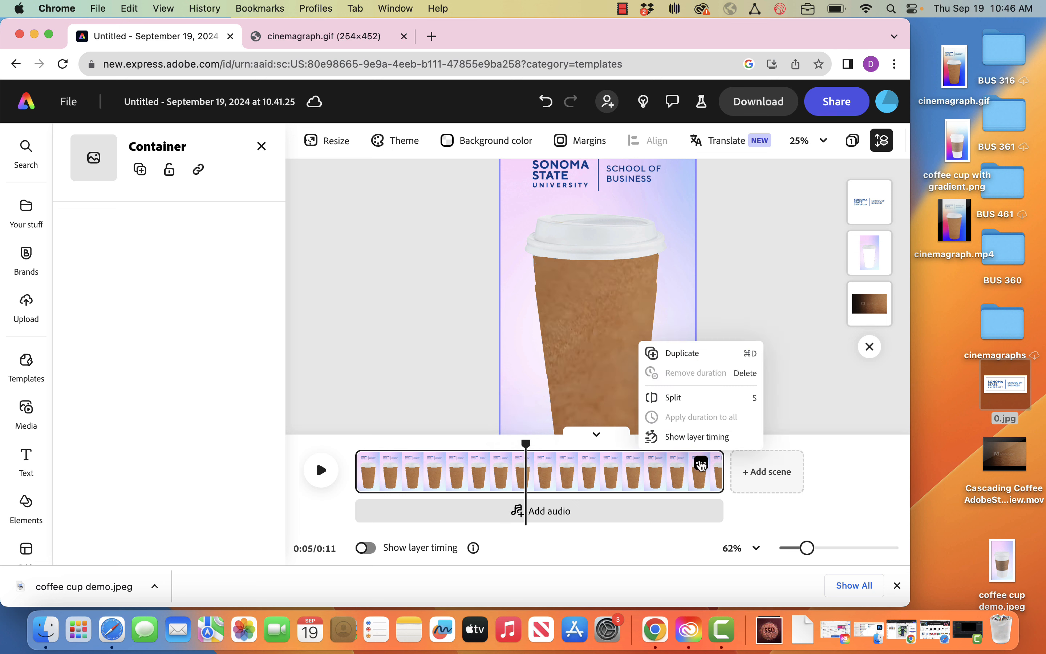
left_click(696, 397)
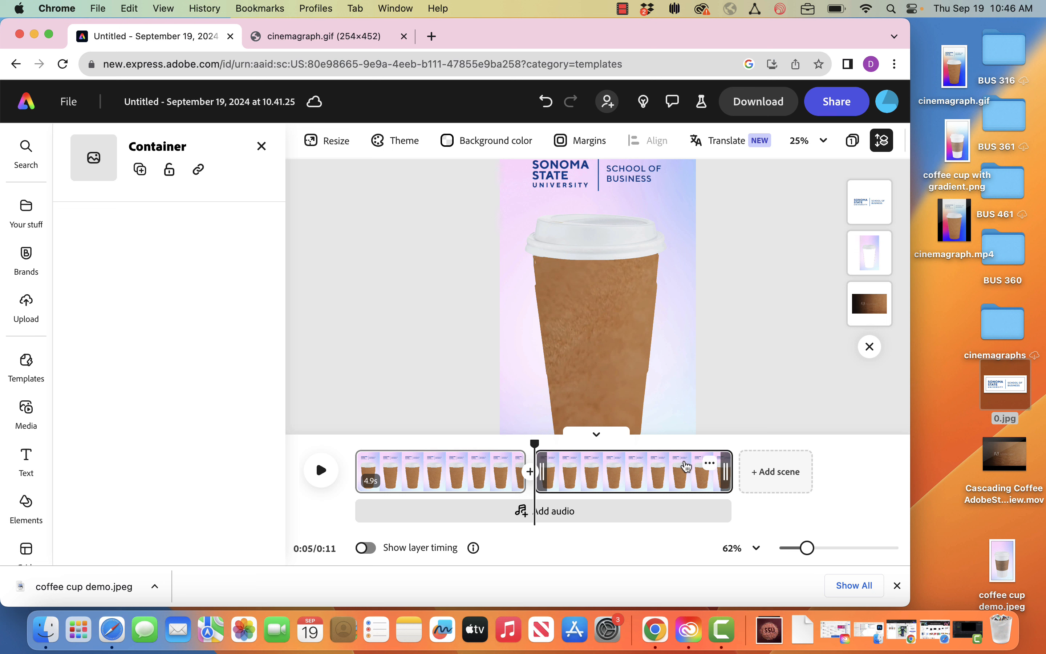
- Move the second scene ahead of the first and add a Dissolve transition between the two scenes
left_click_drag(653, 467, 512, 484)
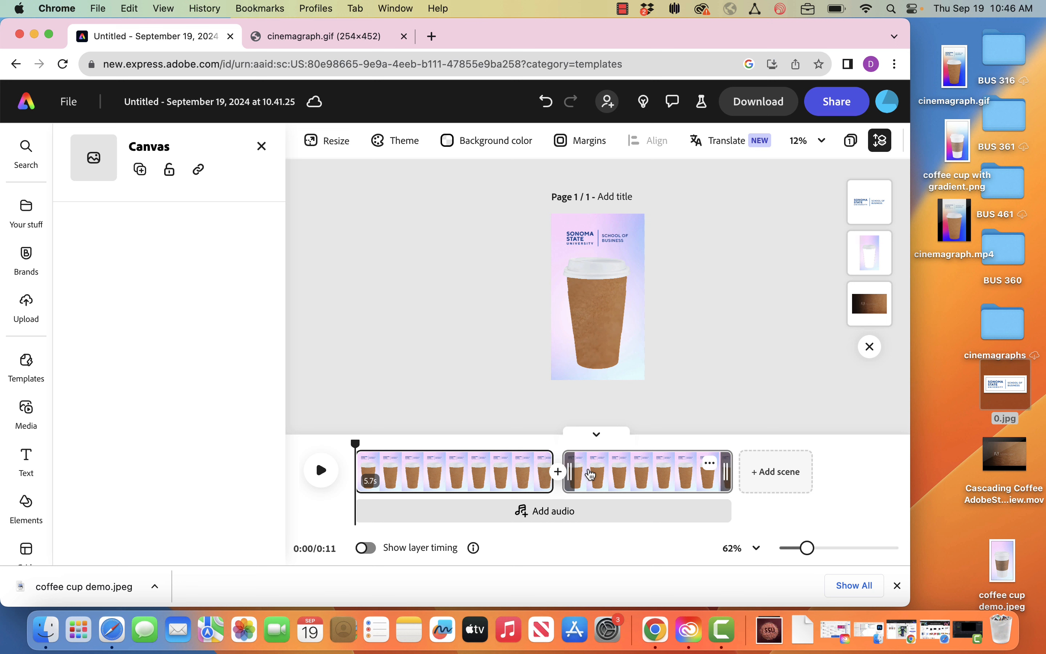
left_click(557, 477)
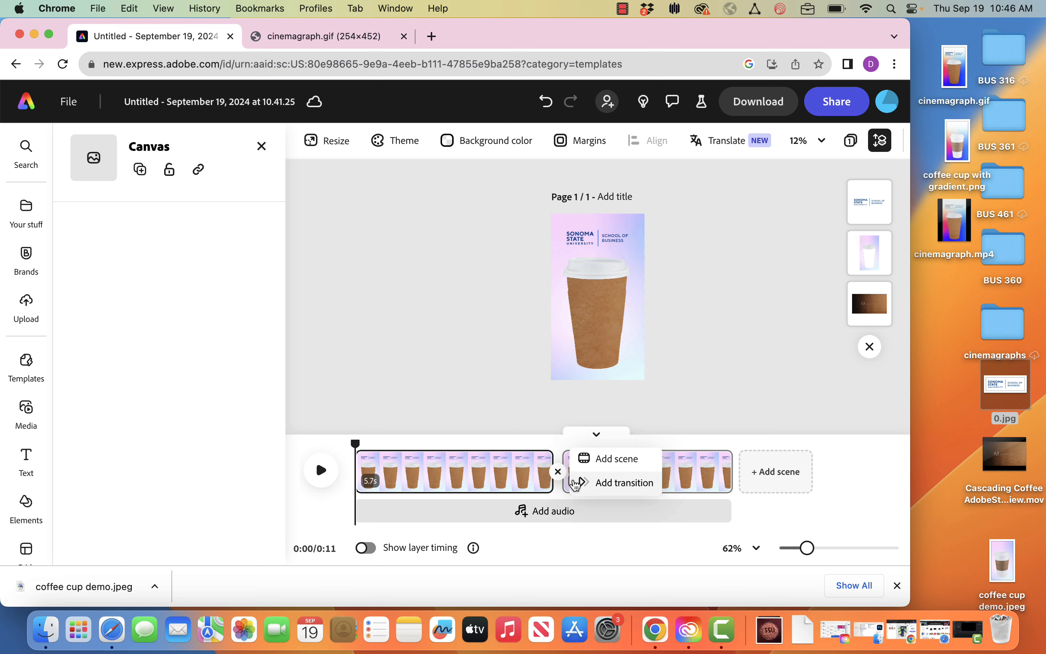
left_click(589, 485)
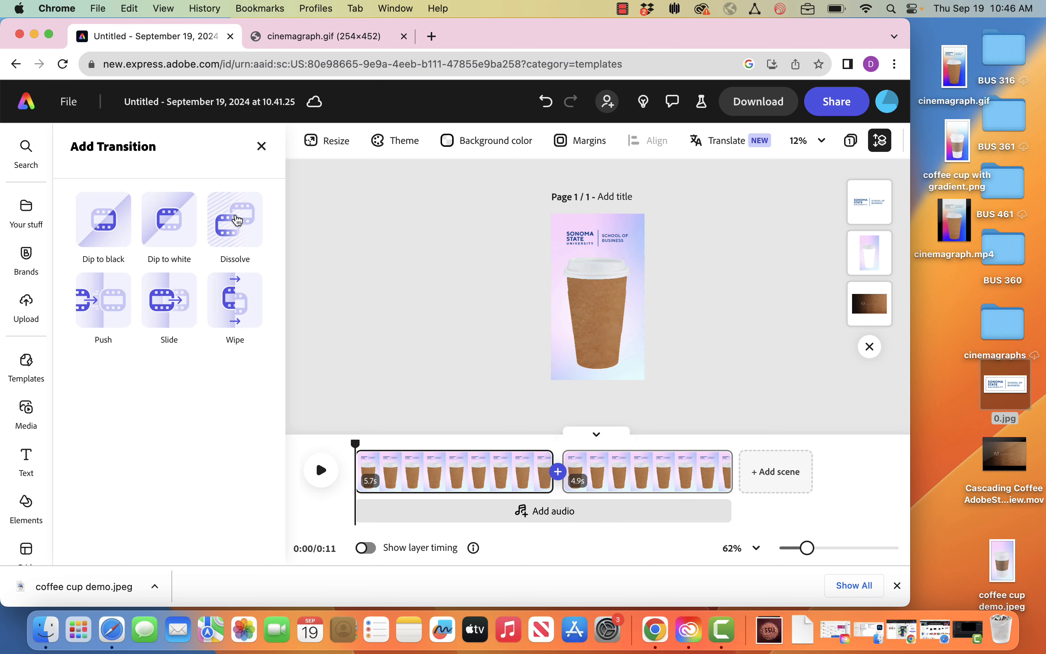
left_click(237, 220)
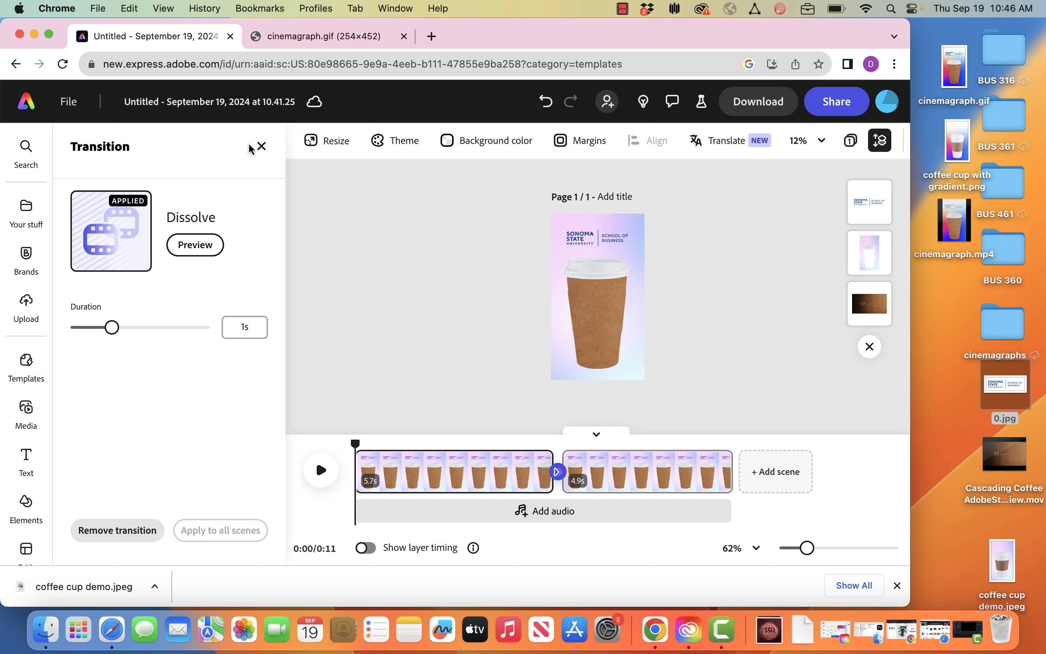
left_click(261, 147)
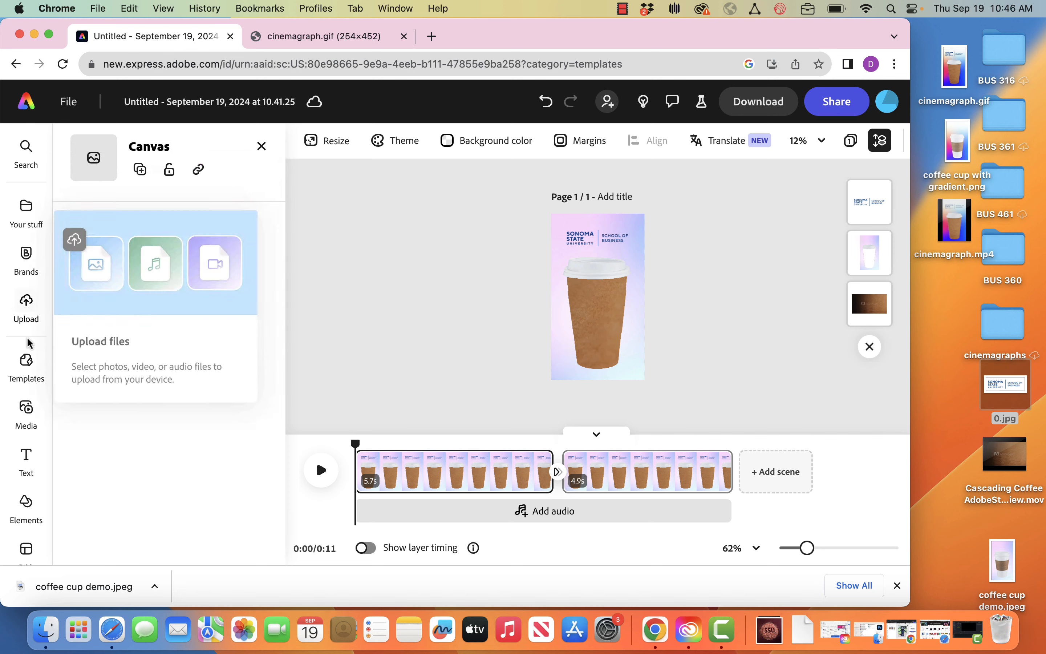
- Search the stock video library for "coffee"
left_click(27, 412)
left_click(175, 177)
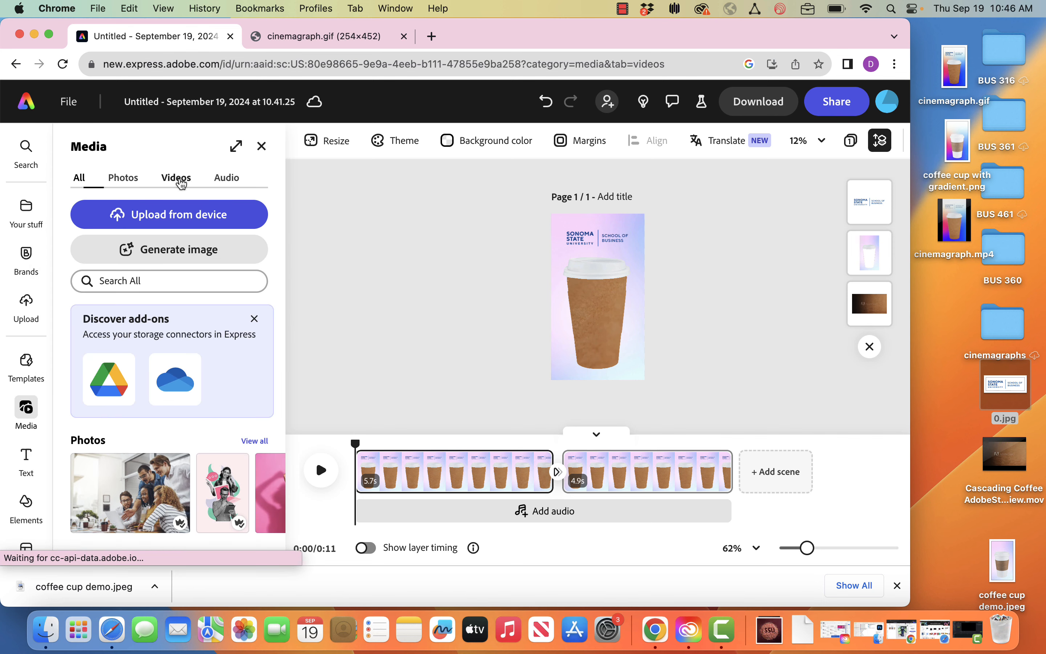
left_click(156, 247)
type("c")
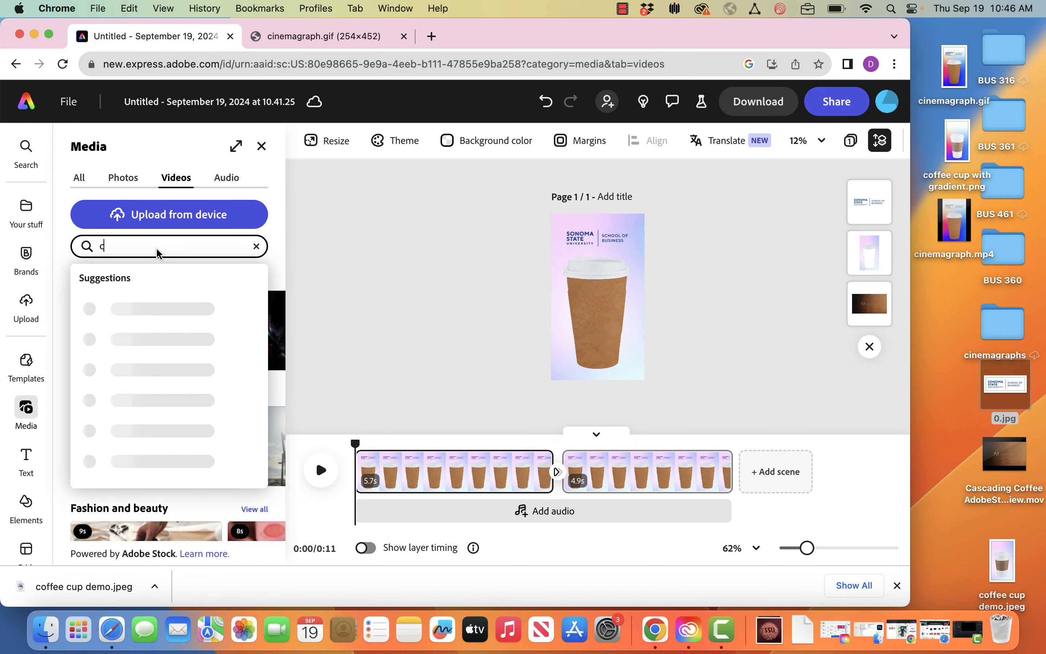
type("offee")
key("Return")
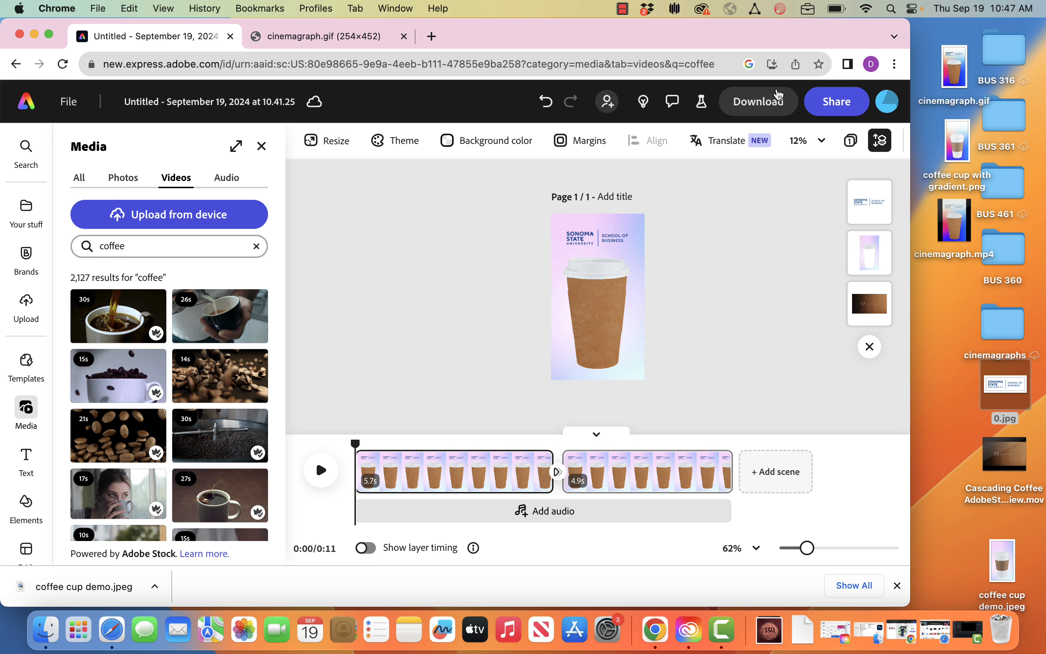
- Download the project as an MP4 at 1080p and place the downloaded file on the desktop
left_click(767, 101)
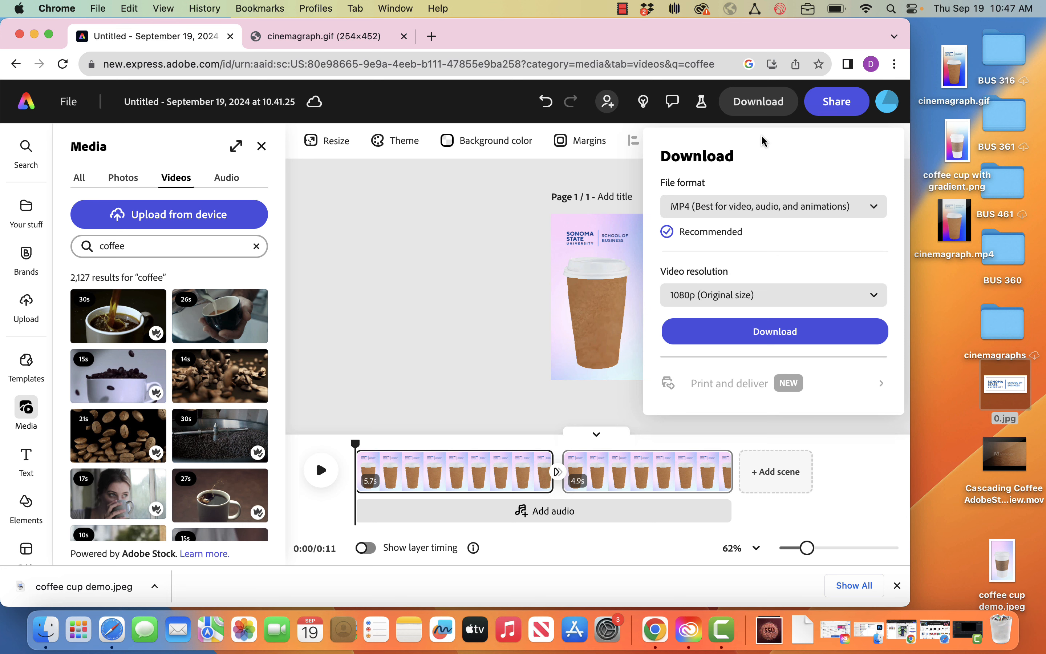
left_click(767, 333)
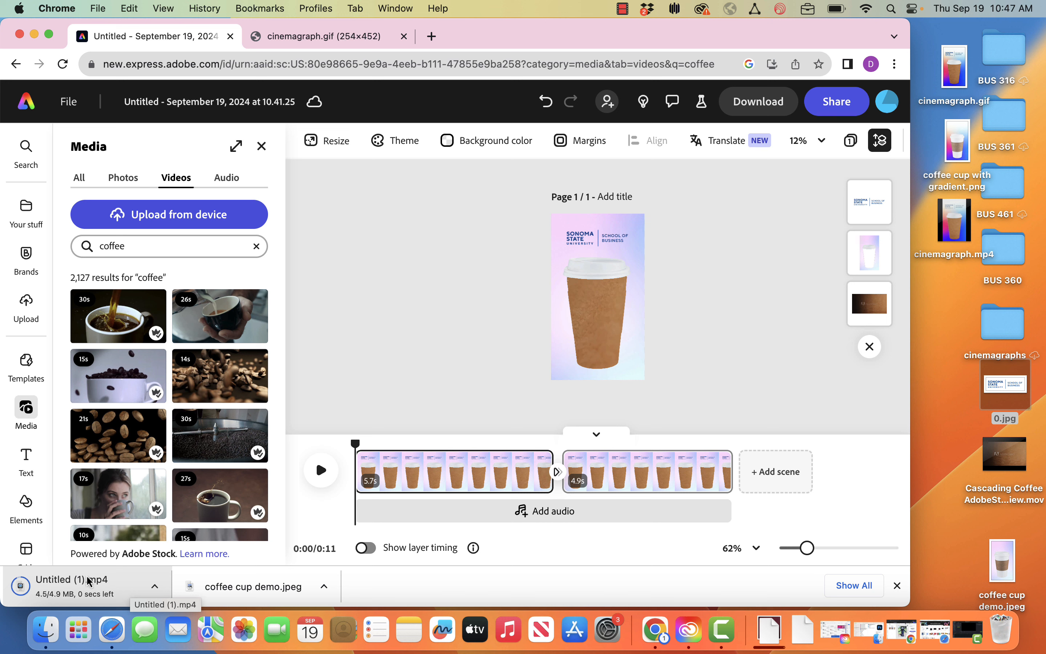
left_click_drag(76, 583, 552, 504)
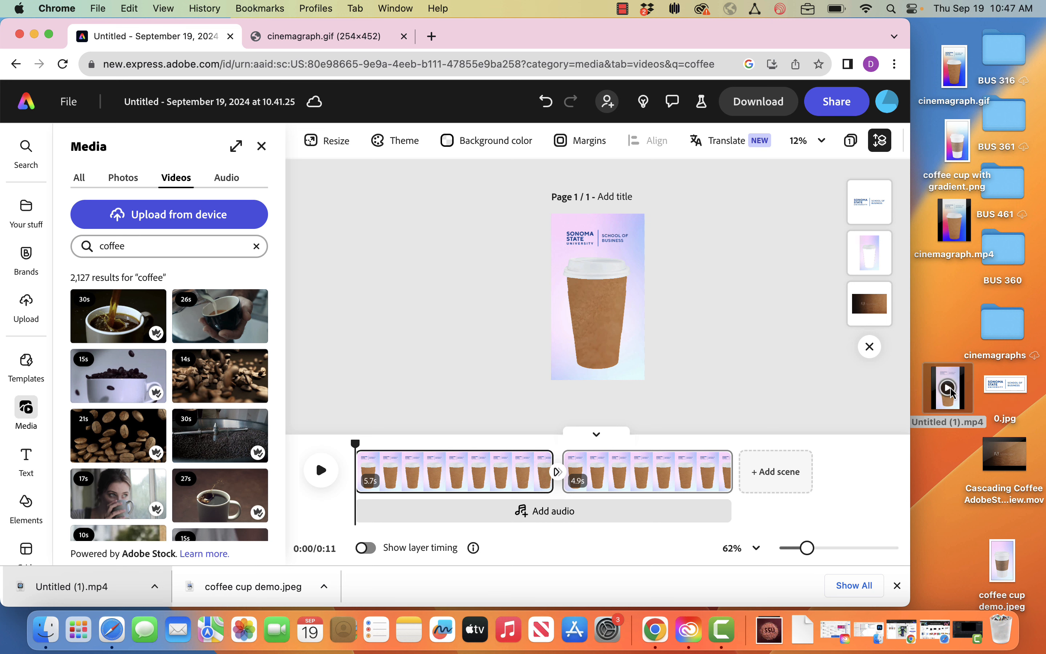
- Play the exported Untitled (1).mp4 in QuickTime Player to check it, and close the video
double_click(957, 380)
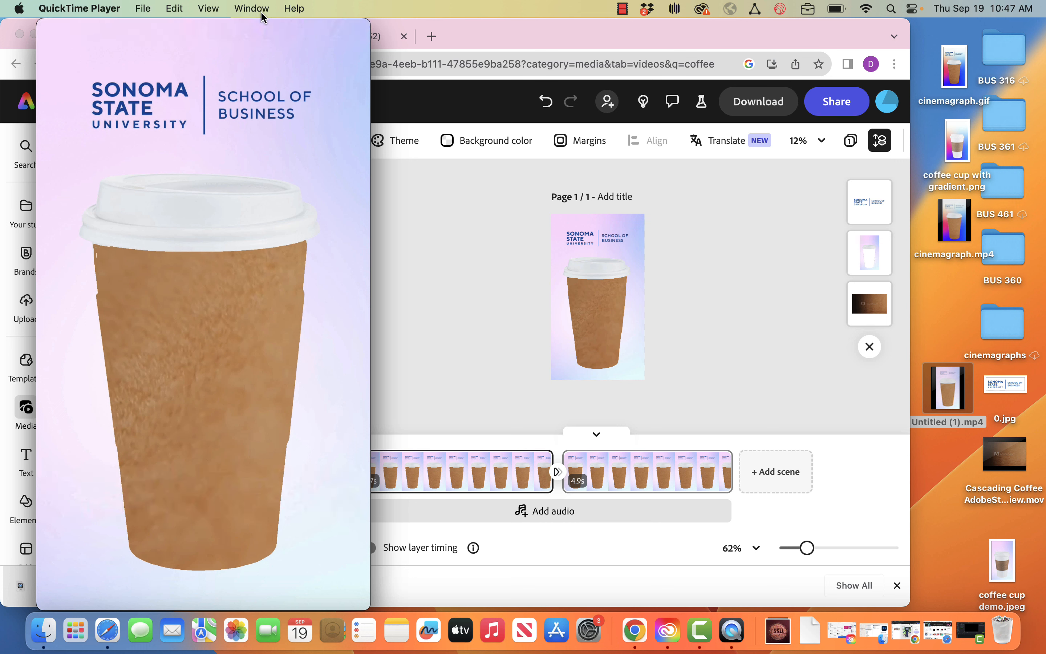
left_click_drag(284, 31, 309, 32)
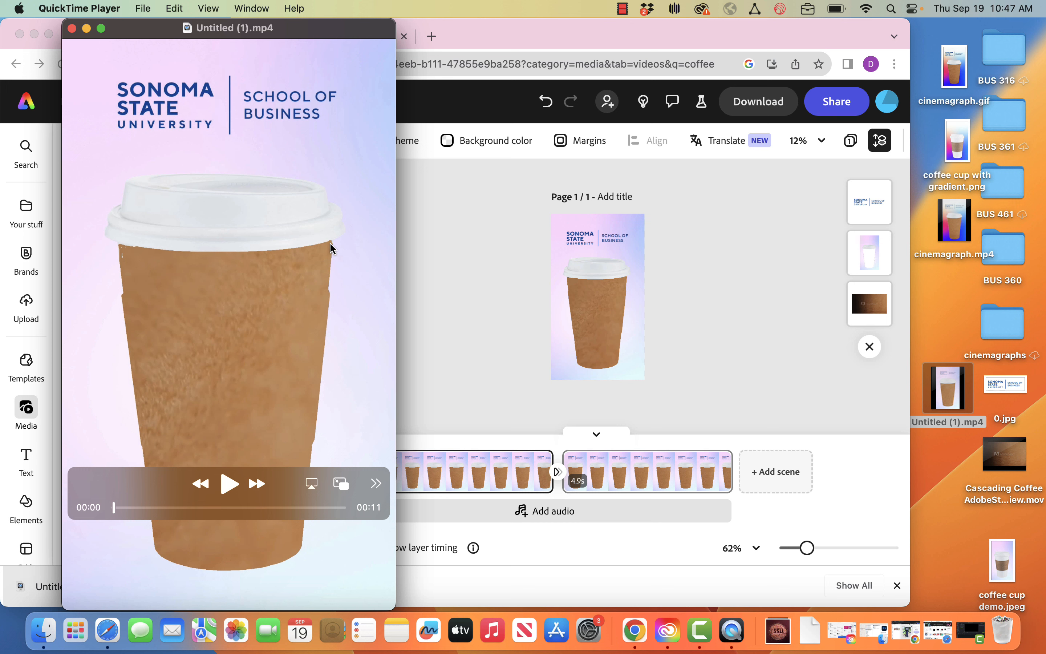
left_click(230, 483)
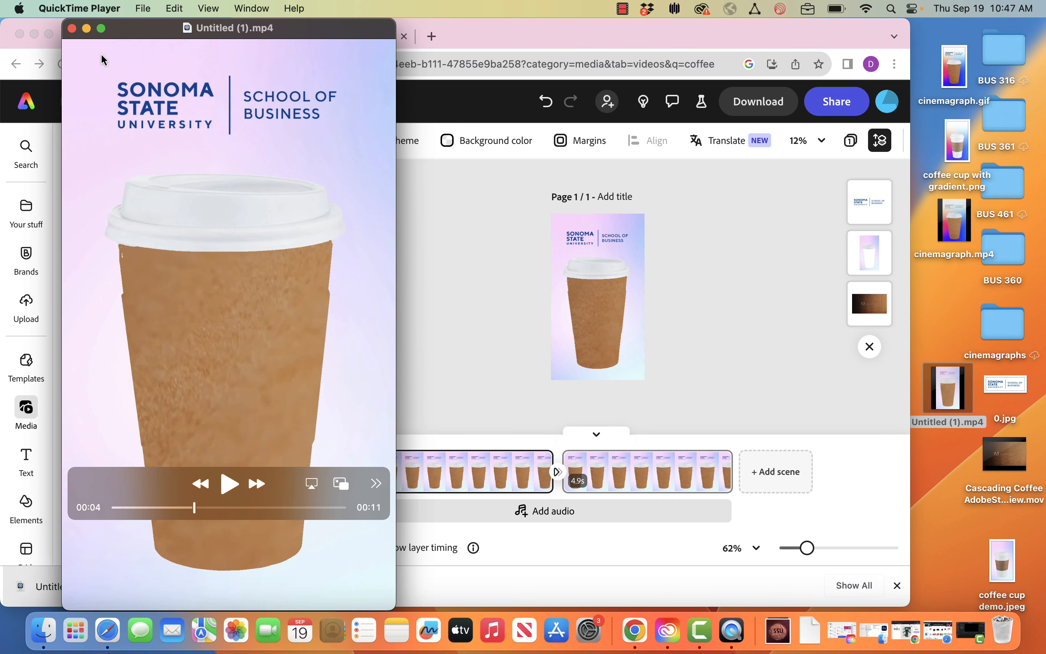
left_click(72, 28)
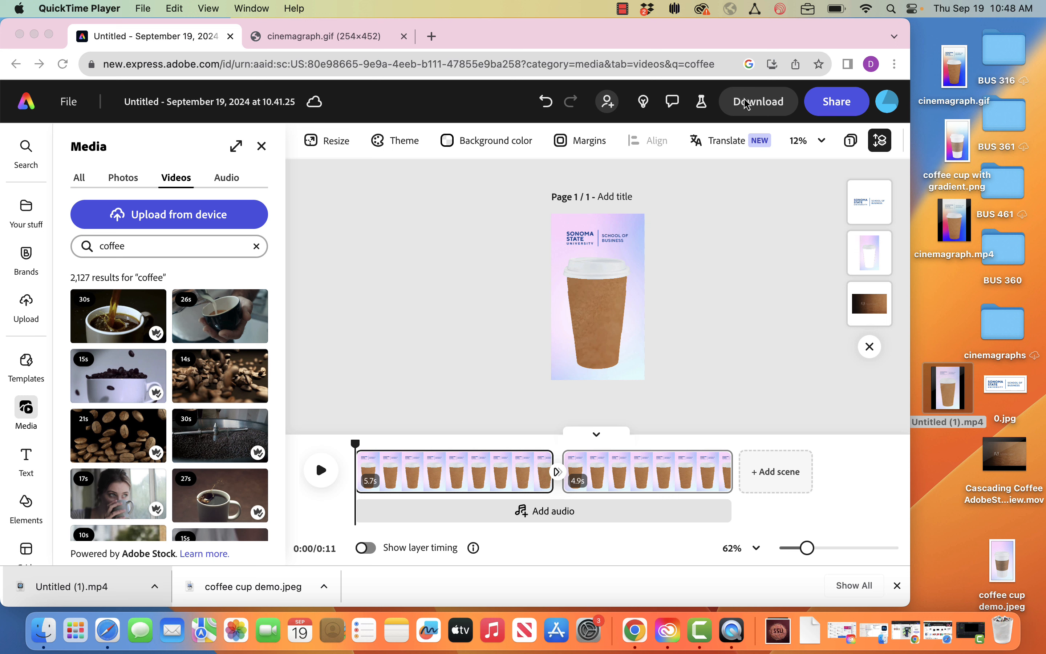
- Leave the editor for the Adobe Express home page and open the Convert to GIF video quick action
left_click(27, 110)
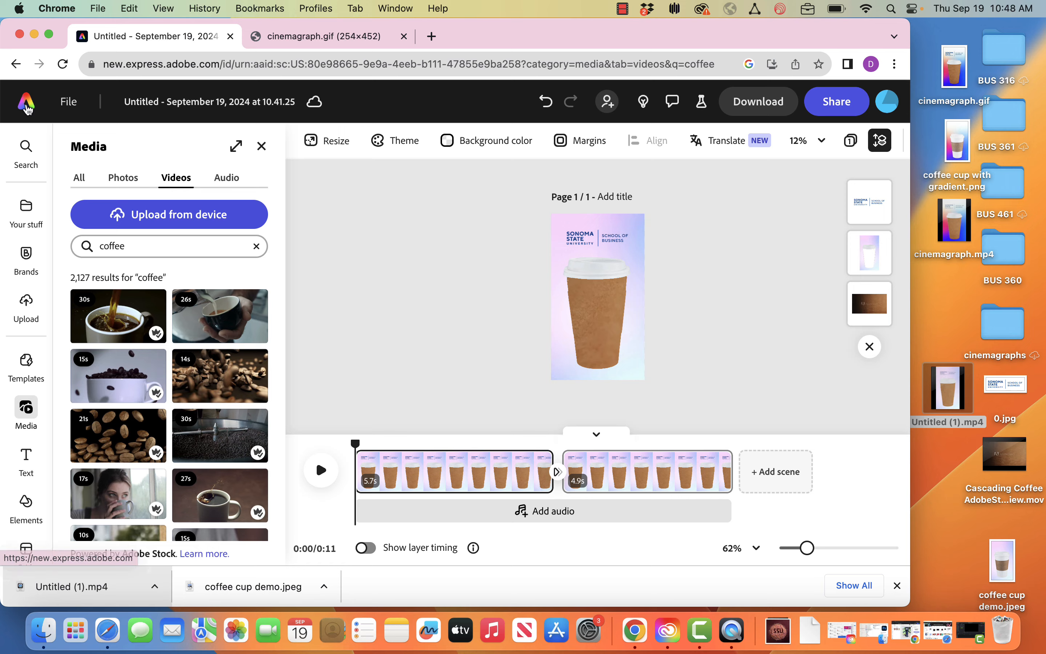
left_click(27, 108)
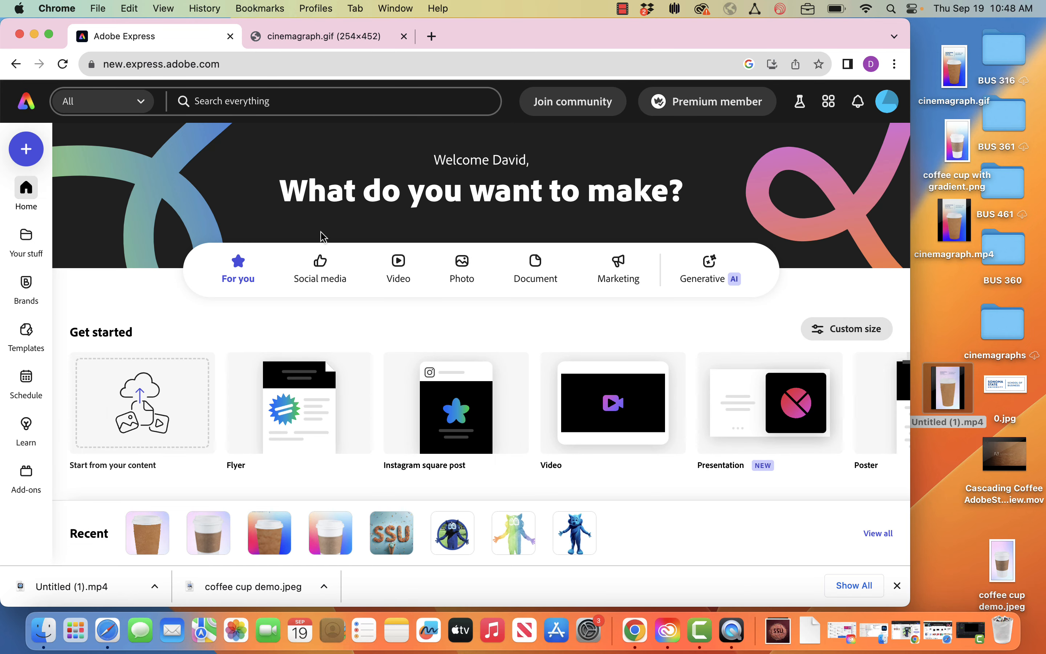
left_click(398, 263)
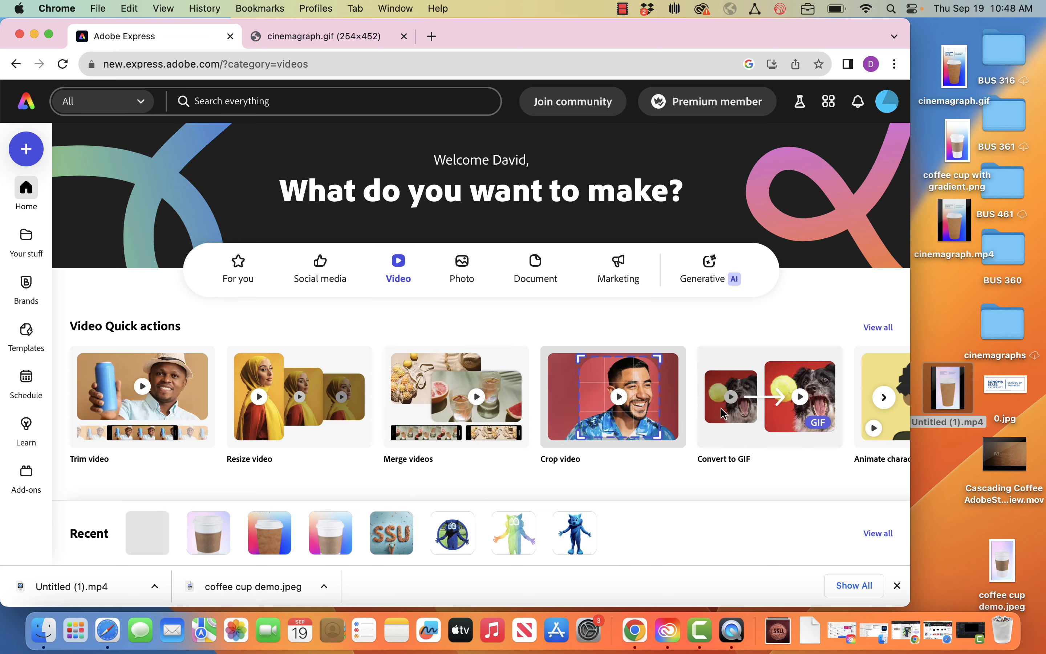
left_click(765, 422)
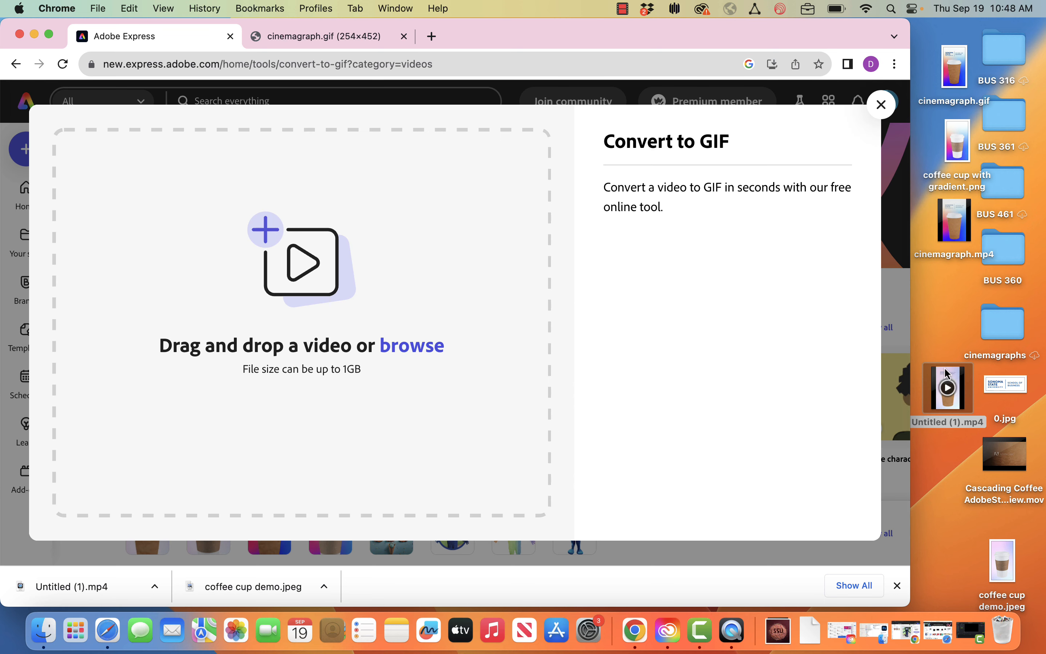
- Load Untitled (1).mp4 from the desktop, choose the Large (high quality) file size, and download the video as a GIF
left_click_drag(951, 390, 371, 268)
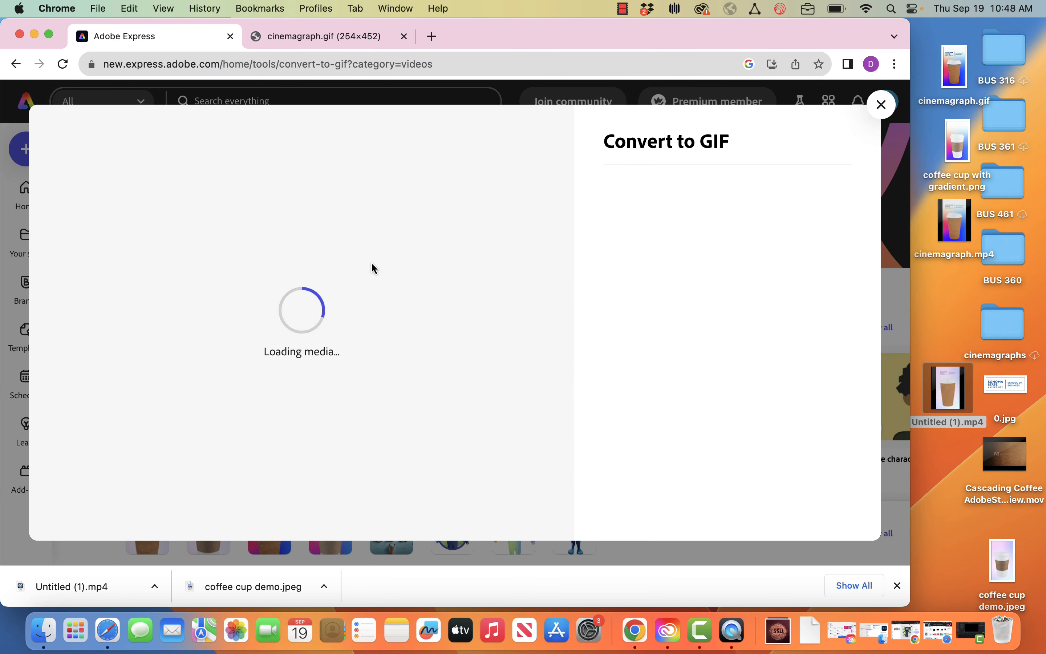
left_click(612, 234)
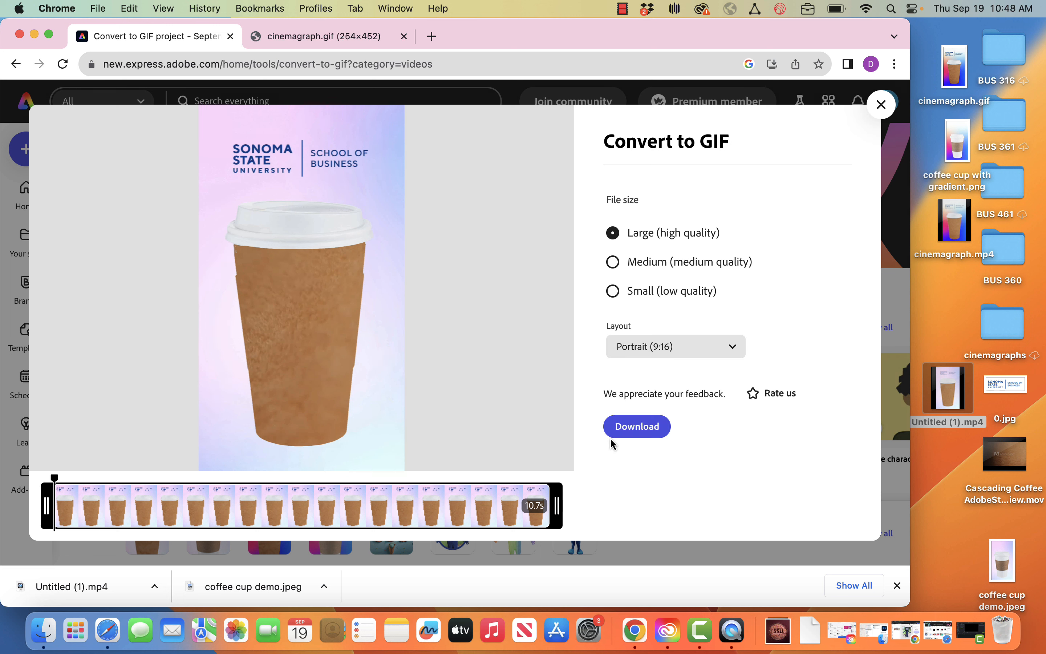
left_click(651, 429)
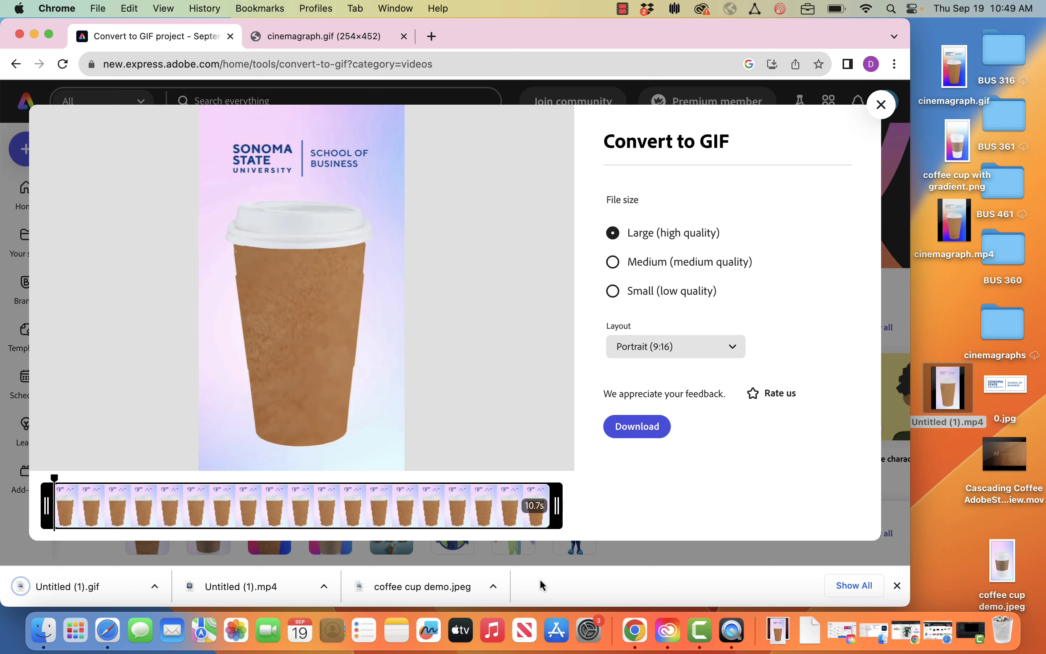
- Place the downloaded Untitled (1).gif on the desktop and open it in Chrome to check the animation
left_click(778, 632)
left_click_drag(778, 595, 965, 526)
left_click(778, 631)
left_click_drag(785, 598, 957, 529)
left_click(955, 524)
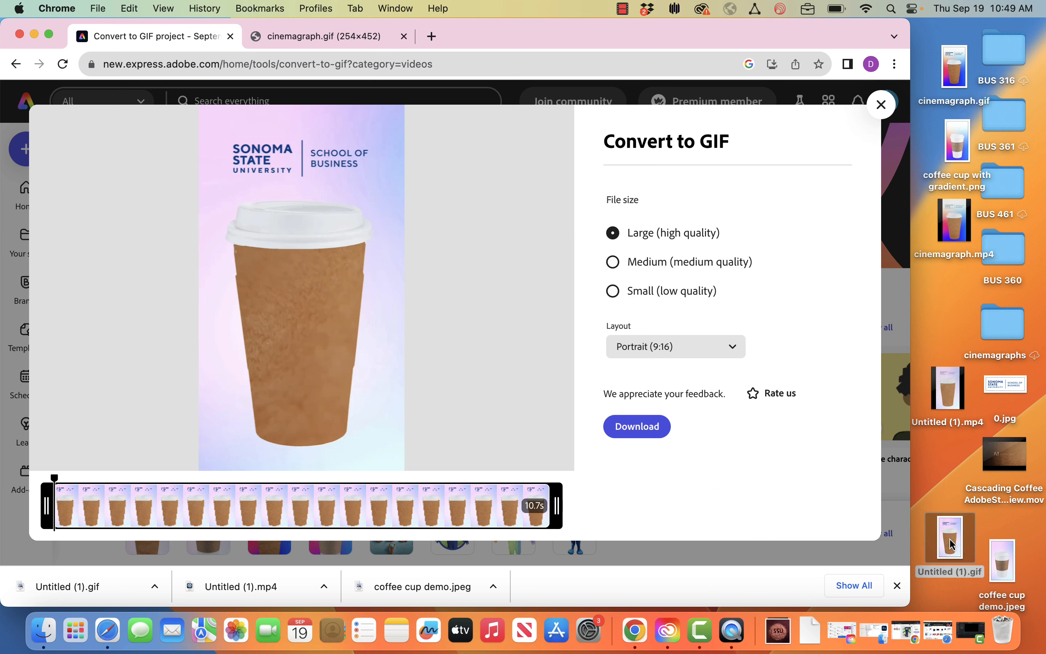
left_click_drag(955, 545, 639, 632)
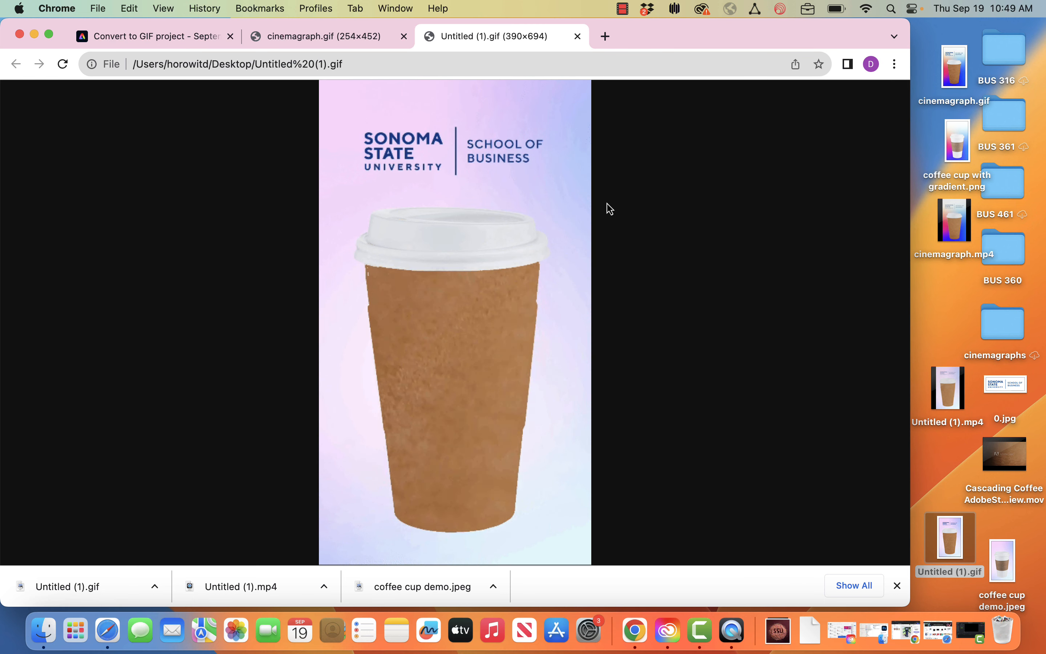